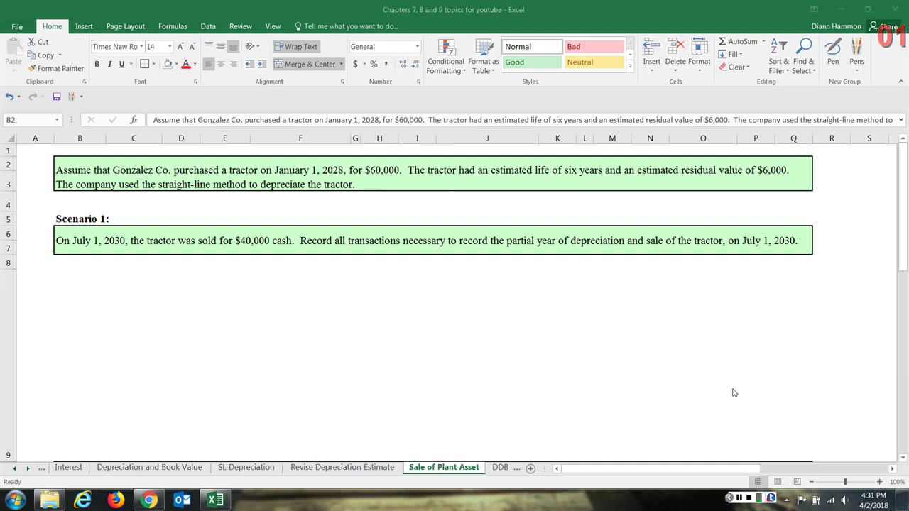
# Enter the Scenario 1 calculations in rows 10–22, including 4,500 half-year depreciation and the 2,500 gain
pyautogui.click(739, 498)
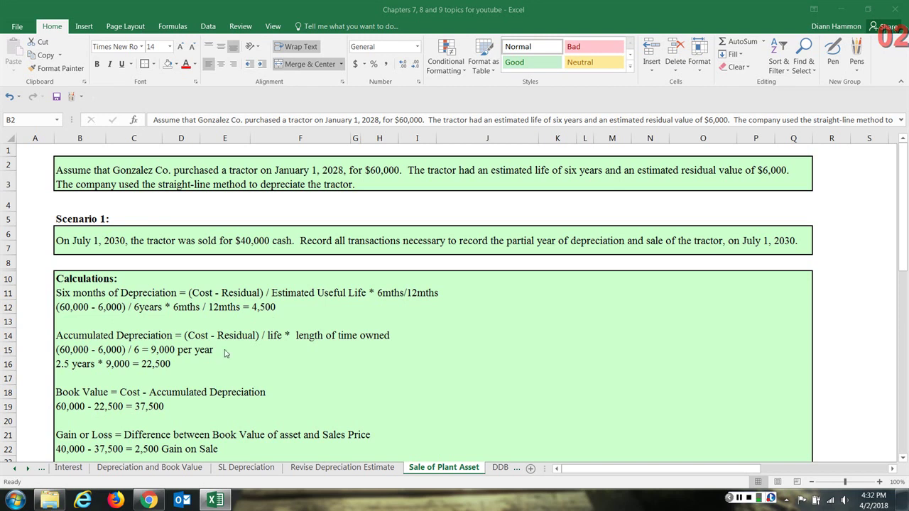
# Enter the red J14:M17 schedule: 9,000 for 2028 and 2029, 4,500 for 2030, 22,500 TOTAL
pyautogui.click(65, 364)
pyautogui.moveTo(66, 364); pyautogui.dragTo(182, 370)
pyautogui.click(245, 365)
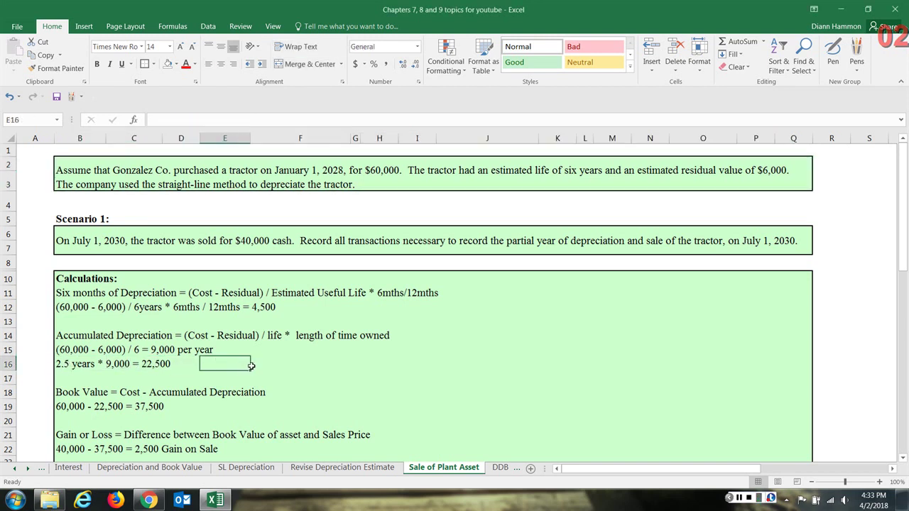
pyautogui.click(738, 497)
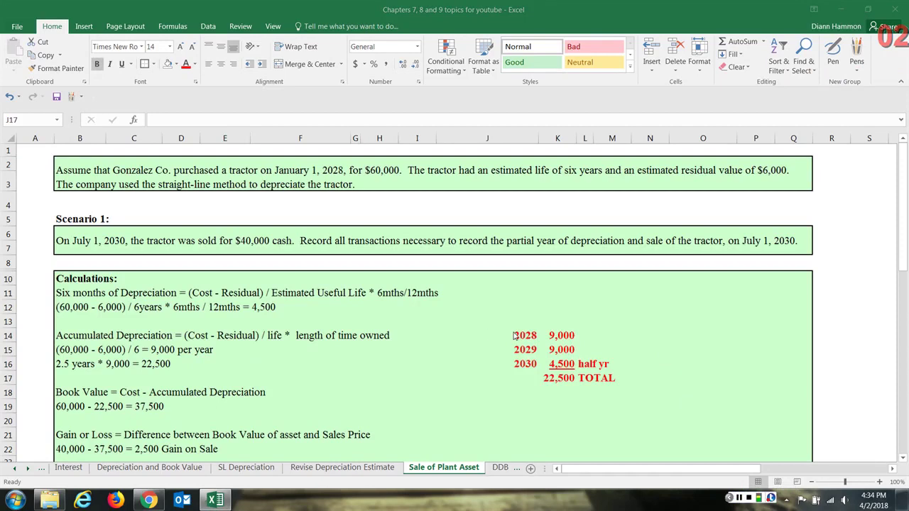
pyautogui.moveTo(543, 335); pyautogui.dragTo(626, 374)
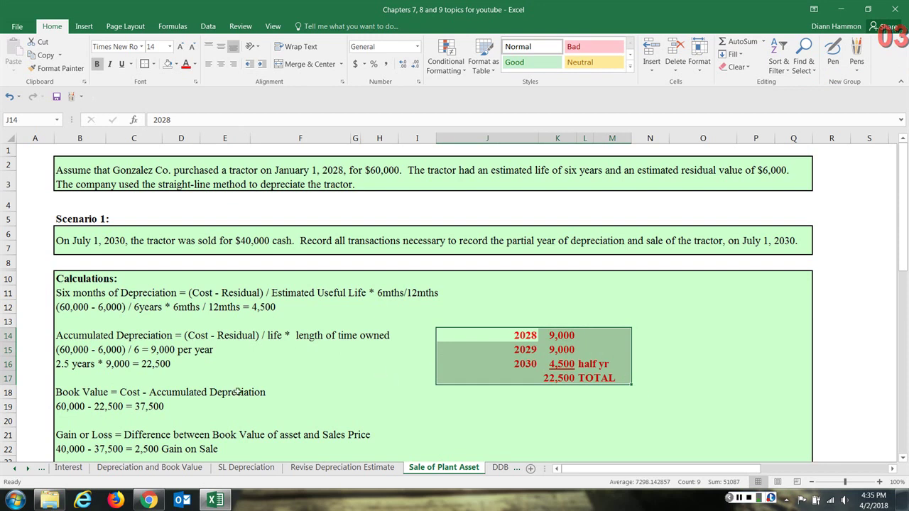
# Turn the 22,500 accumulated-depreciation result in B16 red
pyautogui.doubleClick(105, 364)
pyautogui.moveTo(105, 364); pyautogui.dragTo(187, 364)
pyautogui.click(186, 64)
pyautogui.click(64, 391)
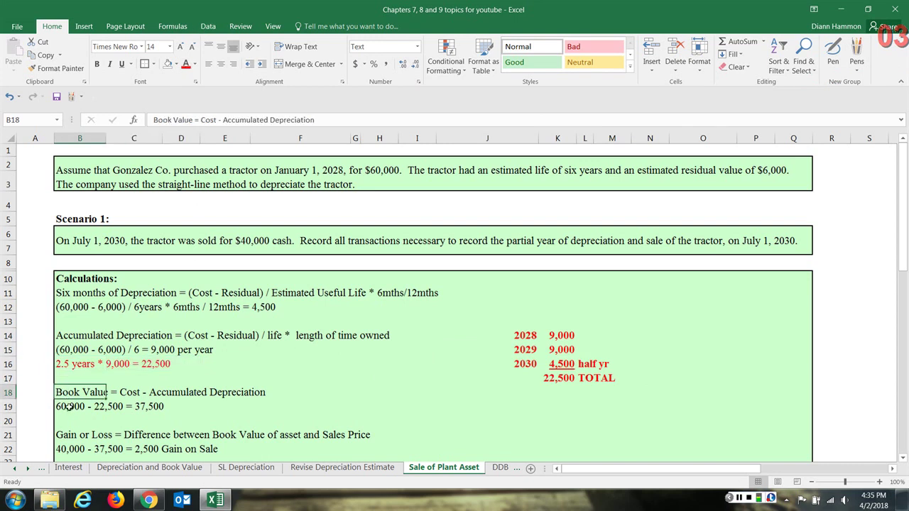
# Make the 60,000 - 22,500 = 37,500 book value result bold and red
pyautogui.click(67, 406)
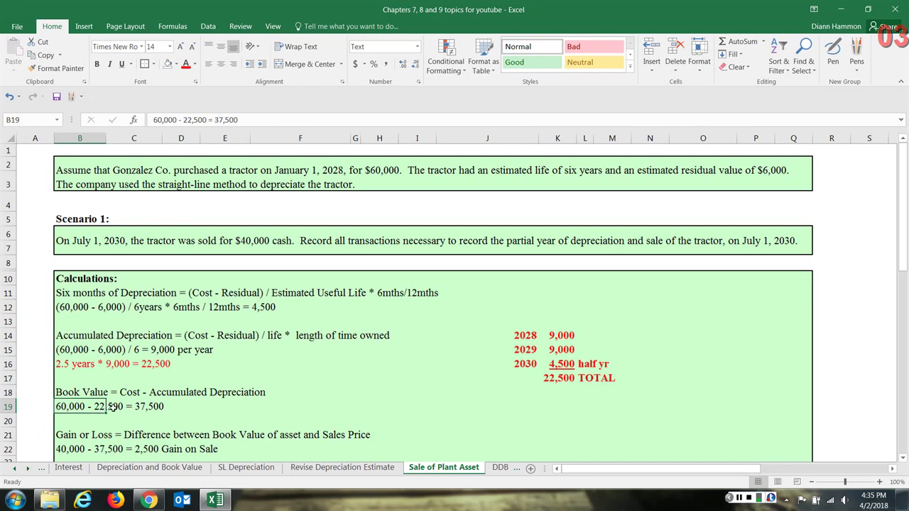
pyautogui.moveTo(69, 406); pyautogui.dragTo(152, 407)
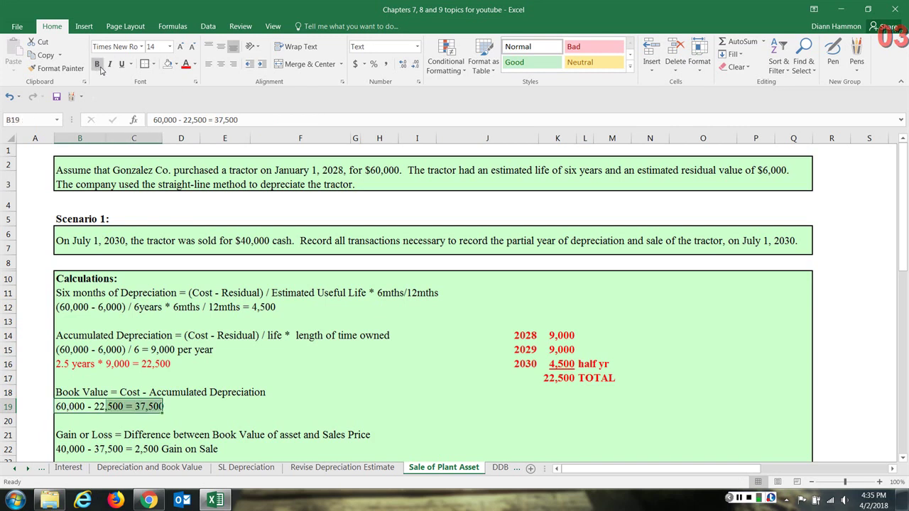
pyautogui.click(97, 65)
pyautogui.click(189, 65)
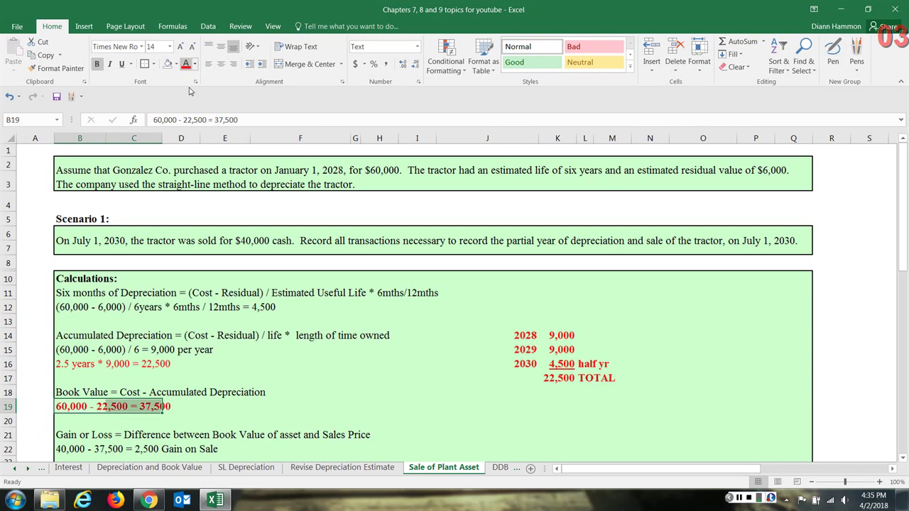
pyautogui.click(228, 422)
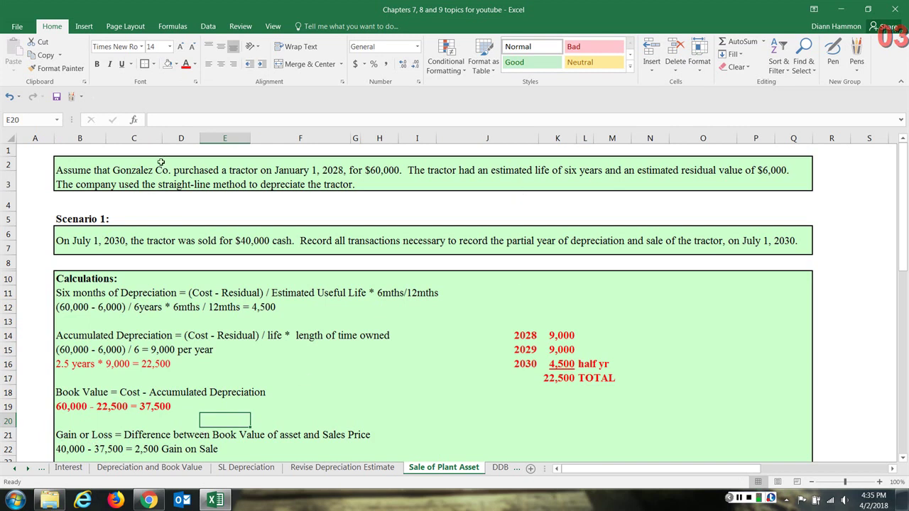
# Colour the Scenario 1 statement in B6 red
pyautogui.click(94, 235)
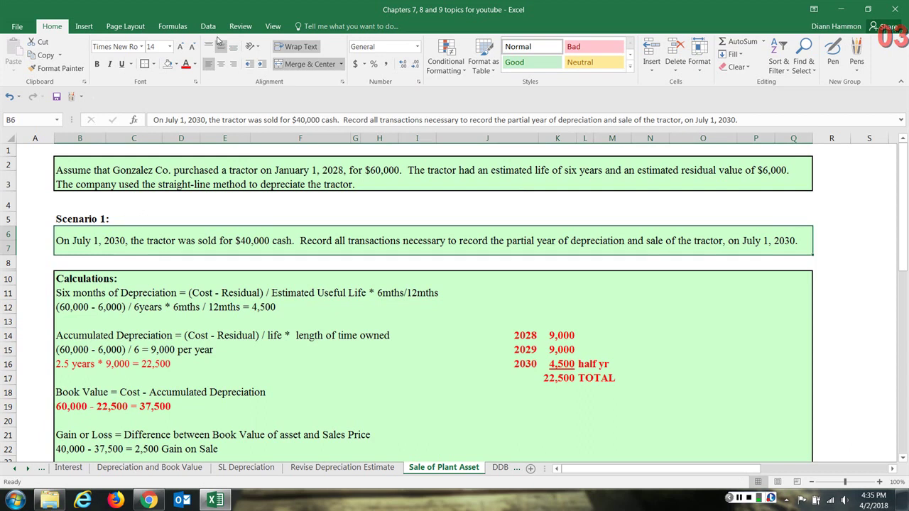
pyautogui.click(185, 65)
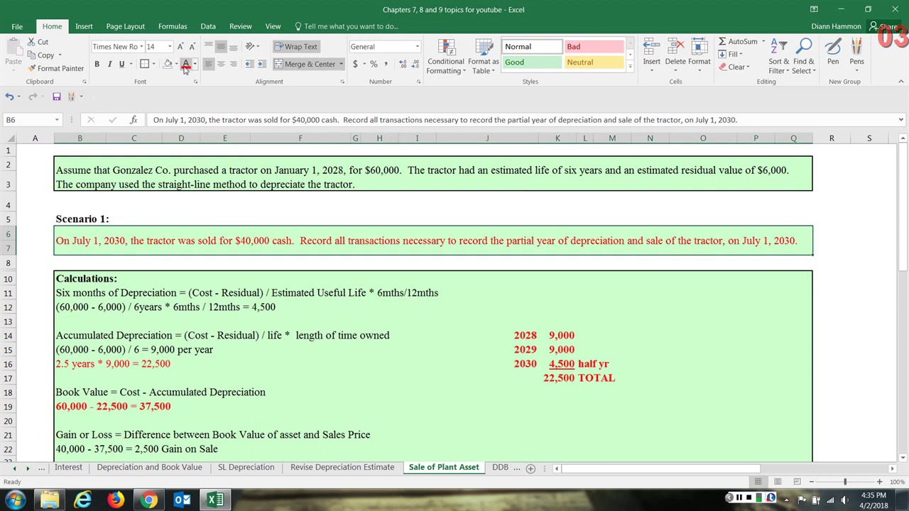
pyautogui.moveTo(900, 266); pyautogui.dragTo(901, 277)
# Make the 2,500 gain-on-sale row 22 bold red to match the book value
pyautogui.click(71, 410)
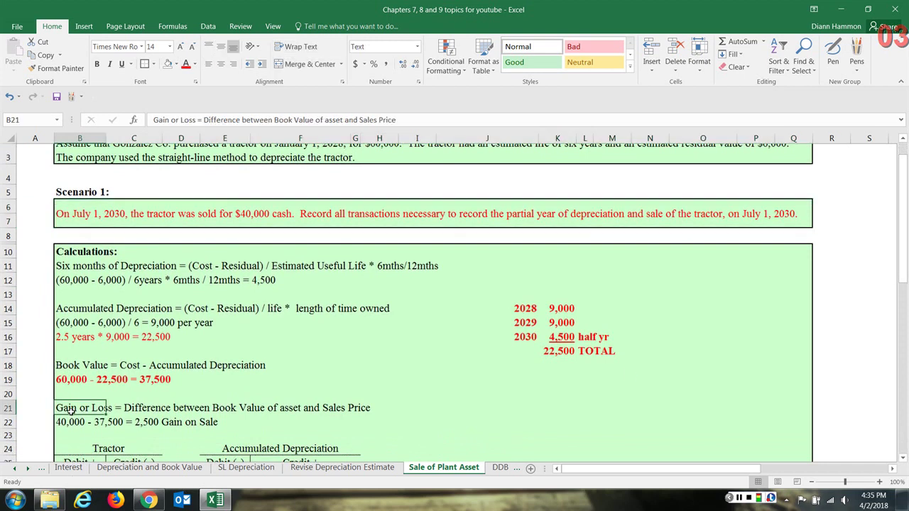
pyautogui.click(73, 422)
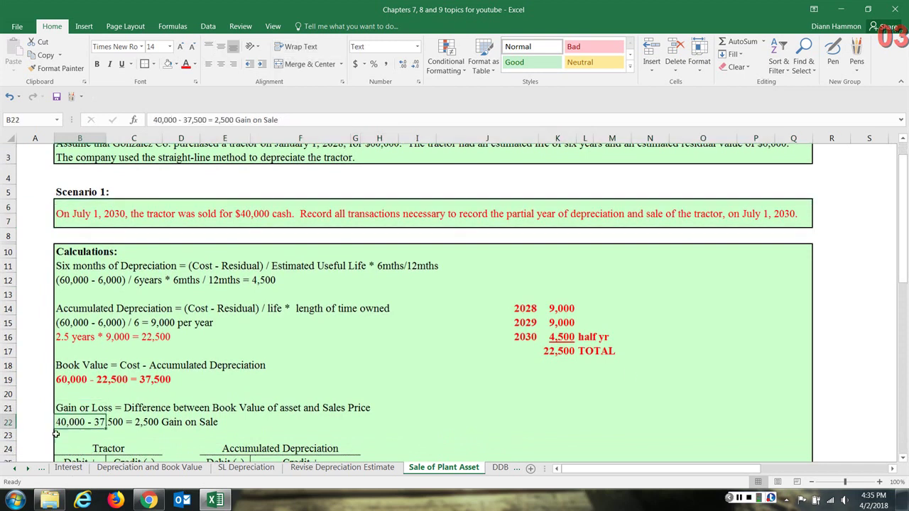
pyautogui.click(5, 422)
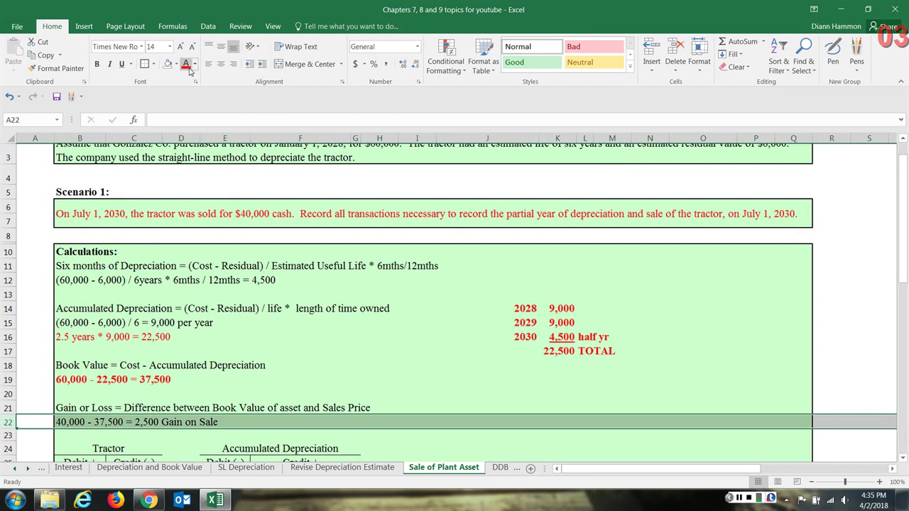
pyautogui.click(97, 64)
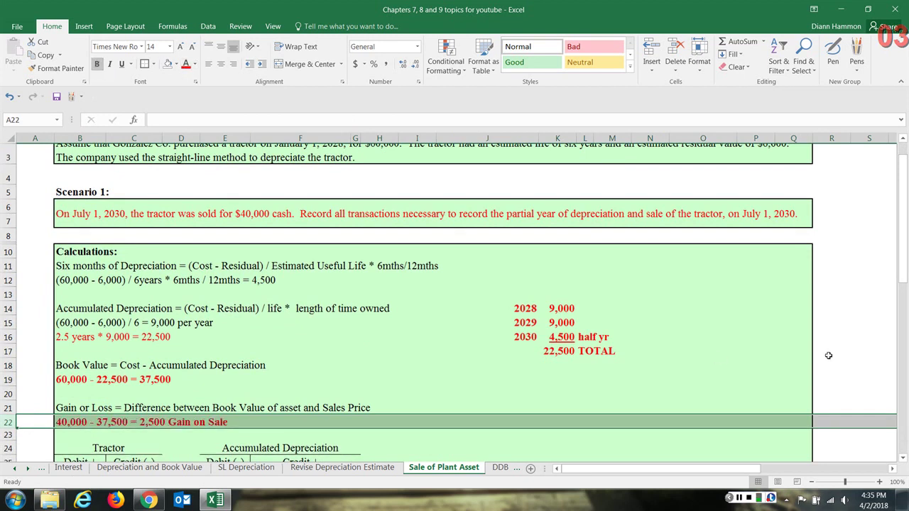
pyautogui.moveTo(906, 265); pyautogui.dragTo(906, 313)
# Record the red July 1, 2030 entry: Depreciation Expense debit, Accumulated Depreciation credit 4,500
pyautogui.click(83, 346)
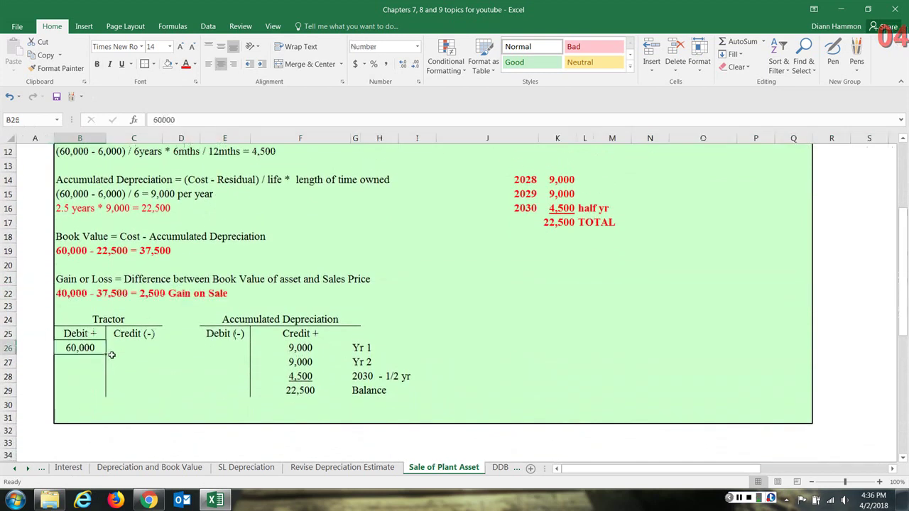
pyautogui.moveTo(205, 328); pyautogui.dragTo(399, 412)
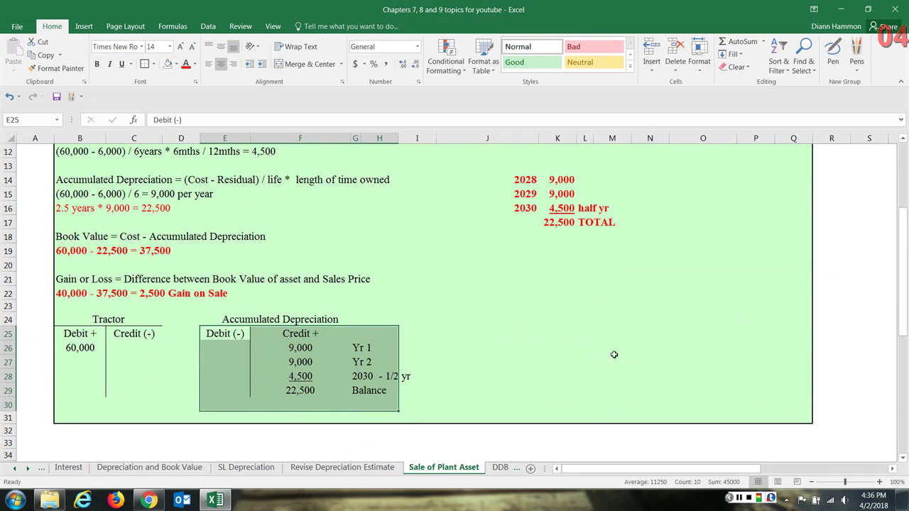
pyautogui.click(127, 346)
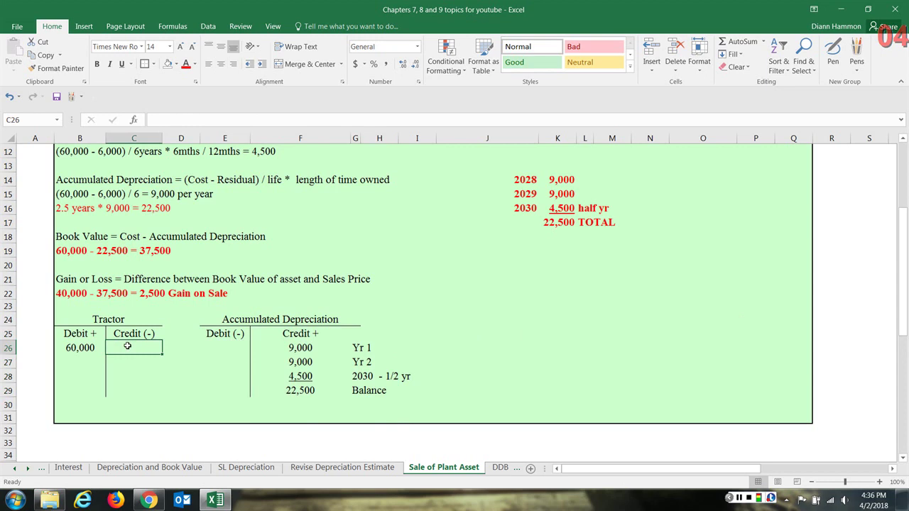
pyautogui.click(234, 350)
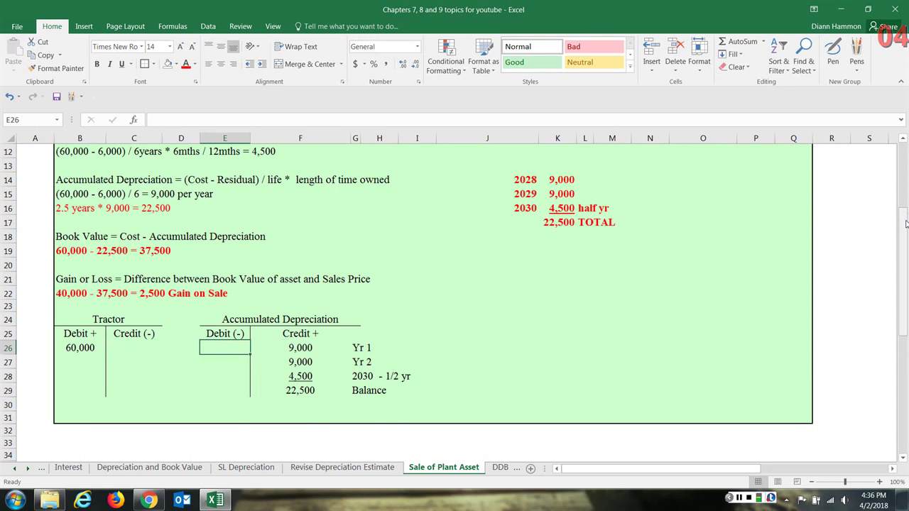
pyautogui.moveTo(905, 224); pyautogui.dragTo(906, 234)
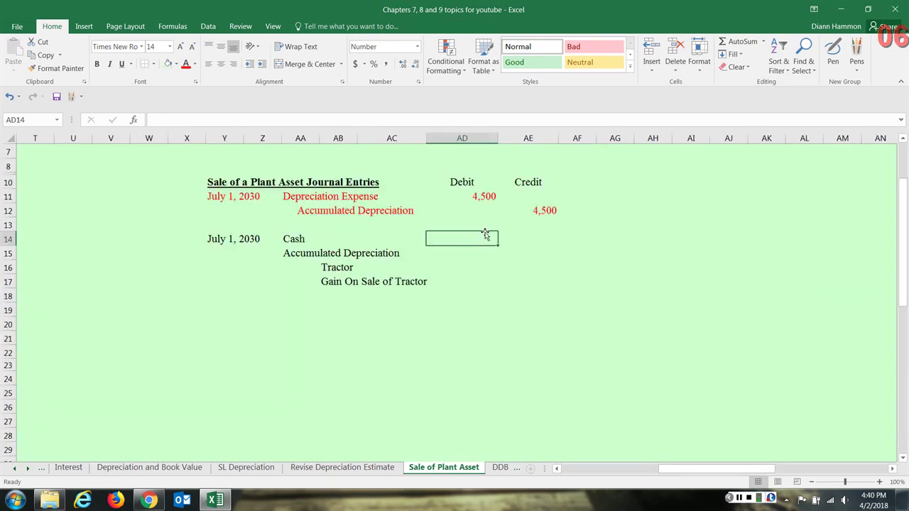
pyautogui.click(474, 183)
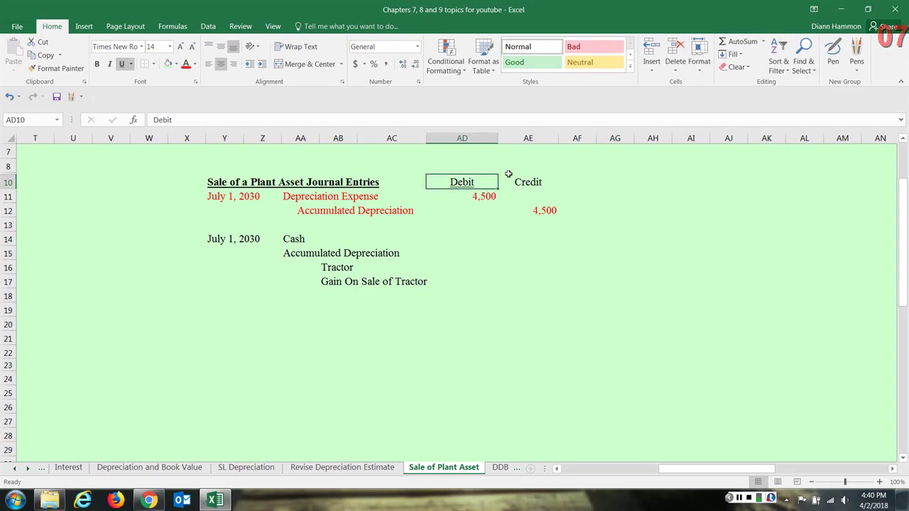
# Underline the Debit and Credit headings and enter the 40,000 Cash debit in AD14
pyautogui.click(508, 176)
pyautogui.click(123, 64)
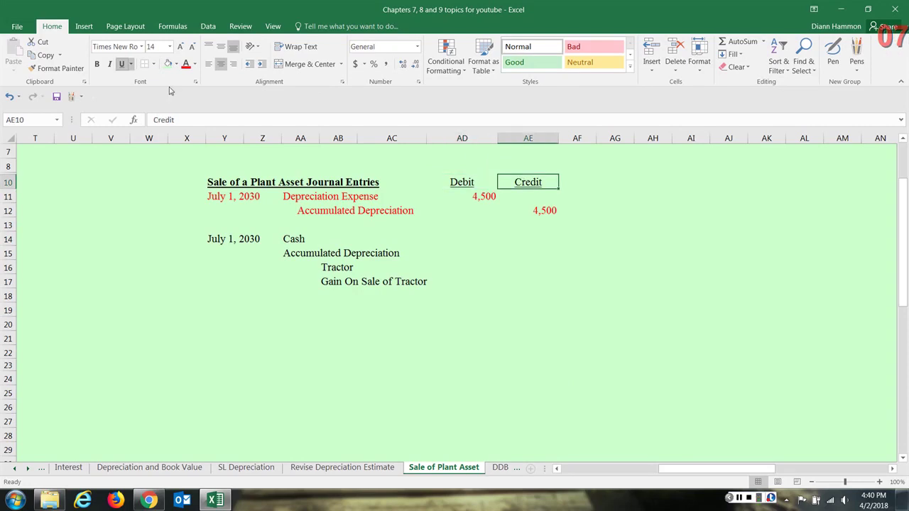
pyautogui.click(455, 239)
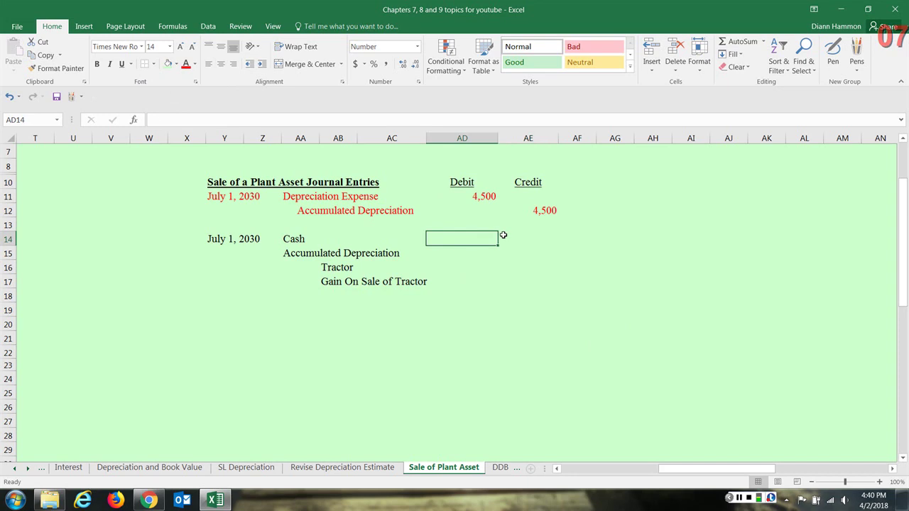
pyautogui.write('40,000')
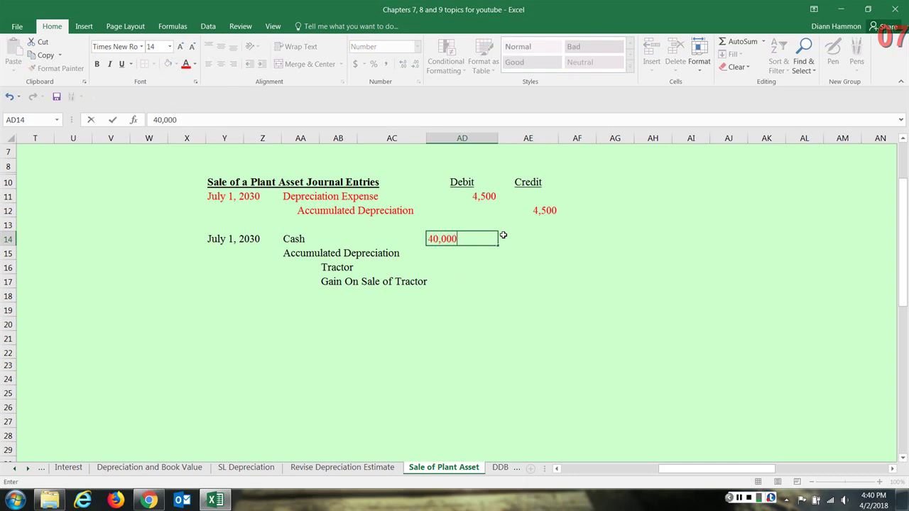
pyautogui.click(635, 295)
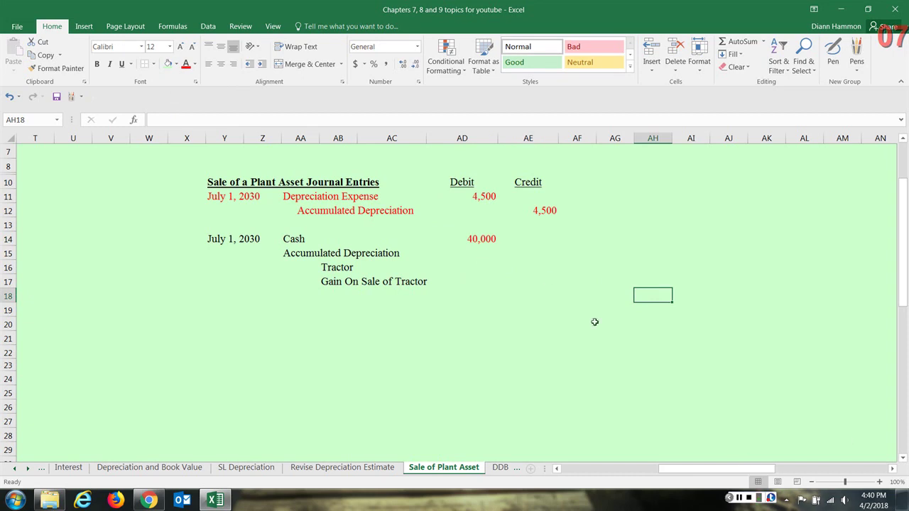
pyautogui.click(739, 498)
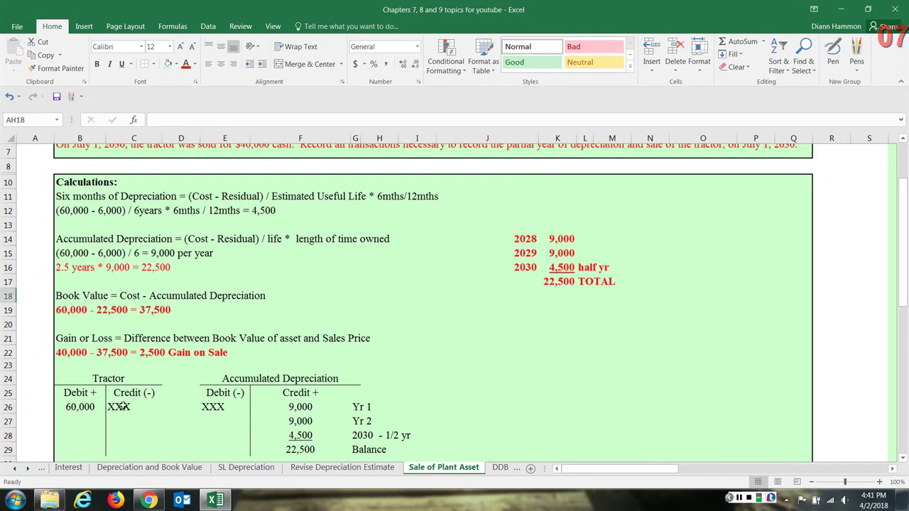
# Colour the XXX placeholder in E26's Accumulated Depreciation debit red
pyautogui.click(299, 450)
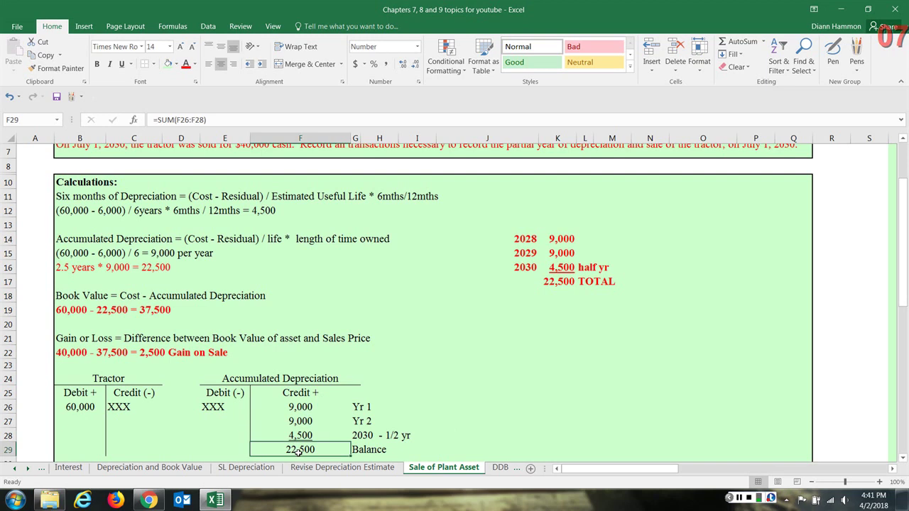
pyautogui.click(221, 406)
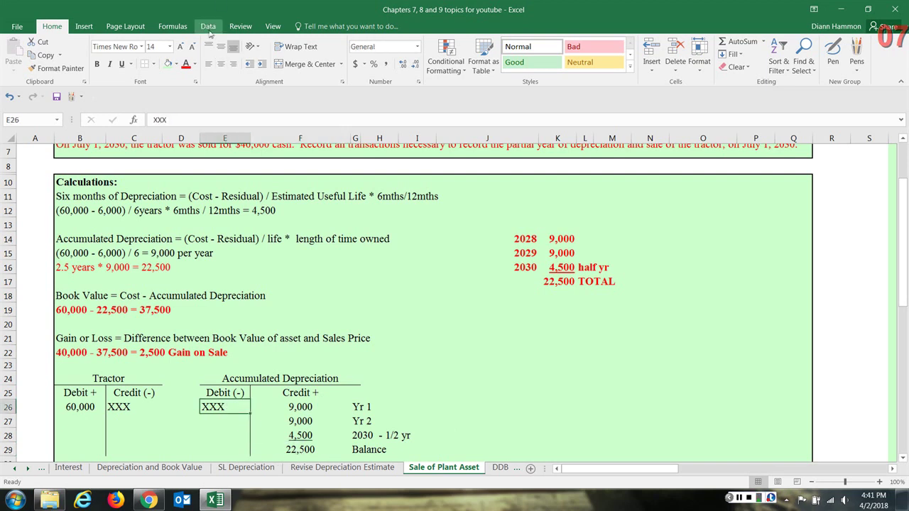
pyautogui.click(186, 64)
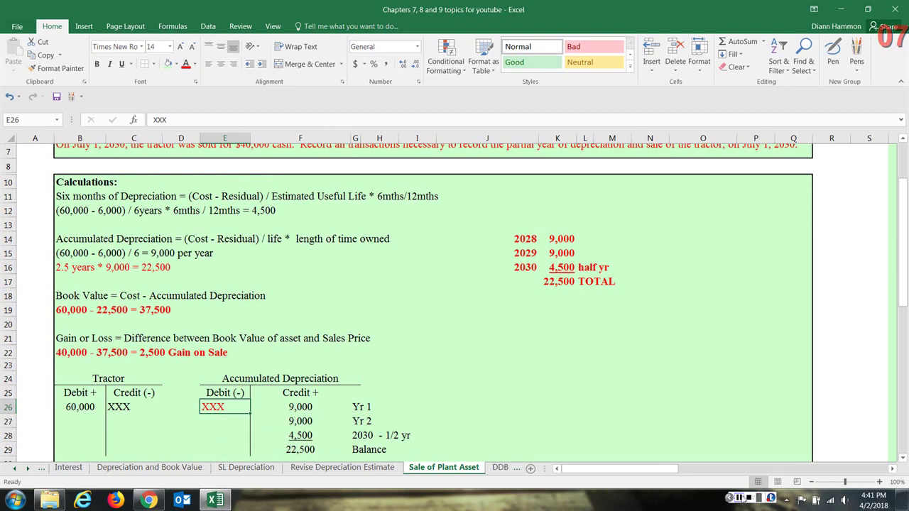
pyautogui.click(738, 498)
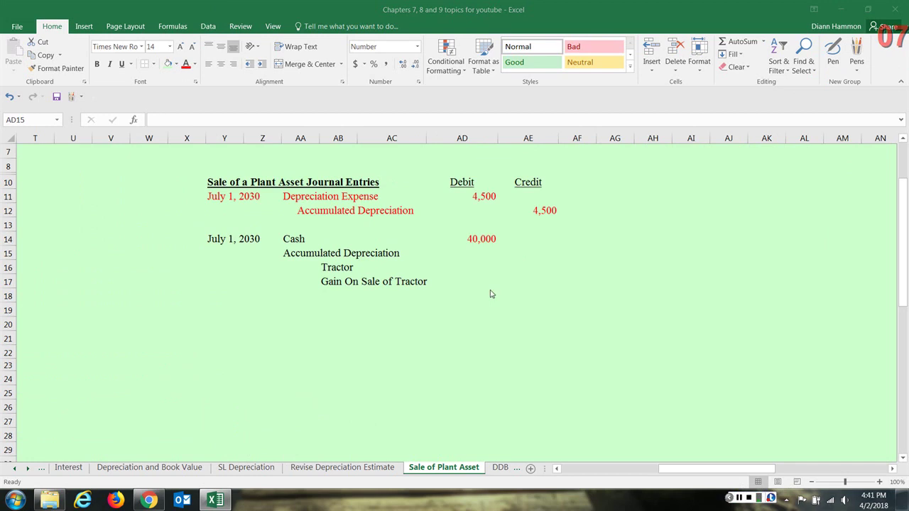
# Debit Accumulated Depreciation 22,500 in AD15 and credit Tractor 60,000 in AE16
pyautogui.click(478, 253)
pyautogui.doubleClick(478, 252)
pyautogui.write('22,500')
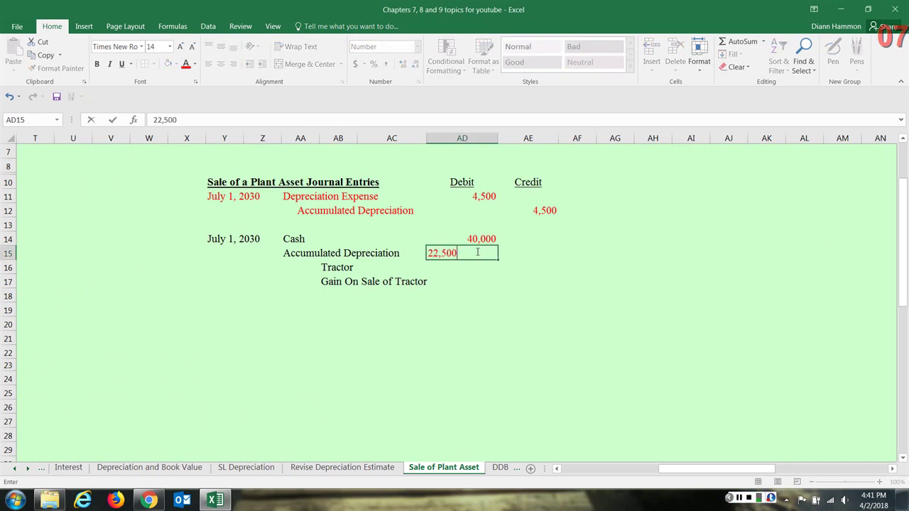
pyautogui.press('Return')
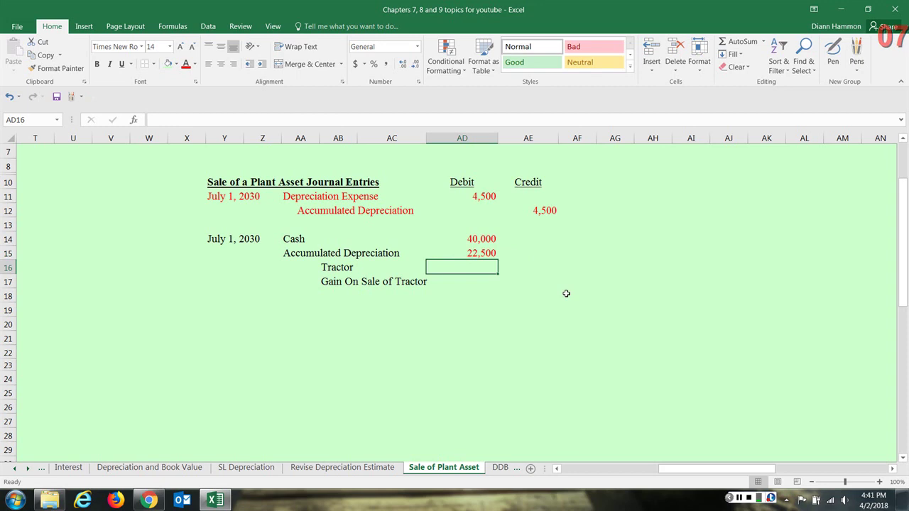
pyautogui.click(545, 263)
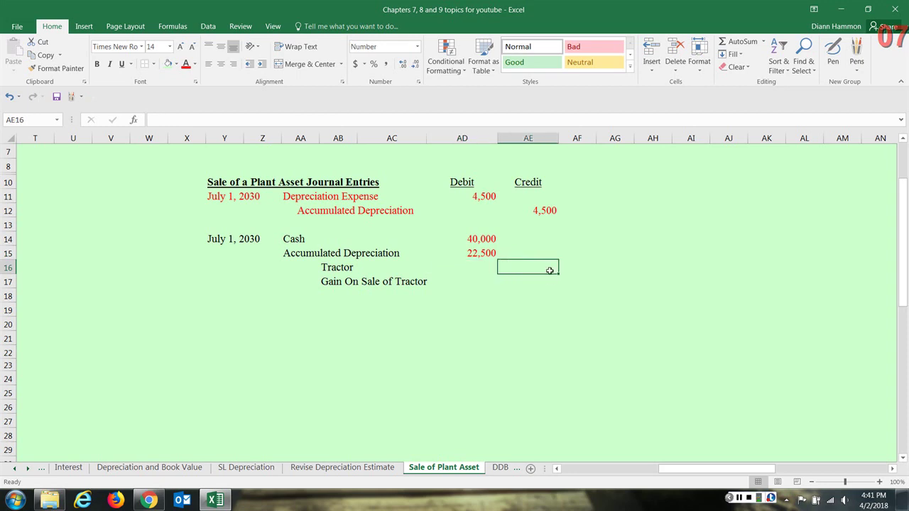
pyautogui.write('60,000')
pyautogui.click(643, 337)
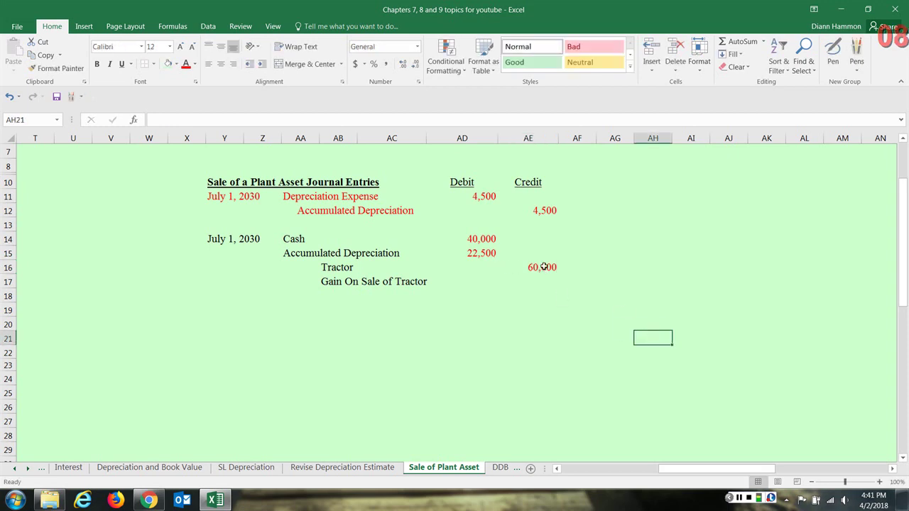
# Compare the debit and credit sums and enter a 62,500 debit total in AD18
pyautogui.moveTo(485, 240); pyautogui.dragTo(488, 287)
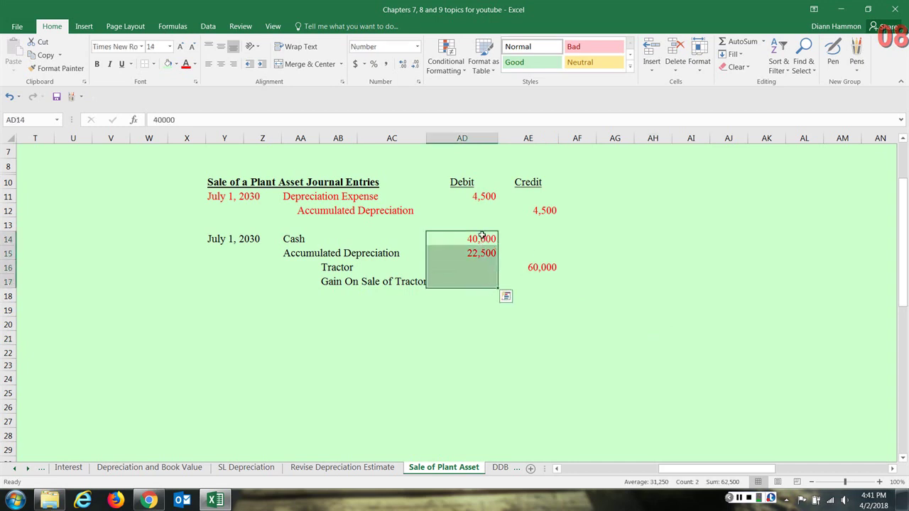
pyautogui.moveTo(526, 238); pyautogui.dragTo(540, 284)
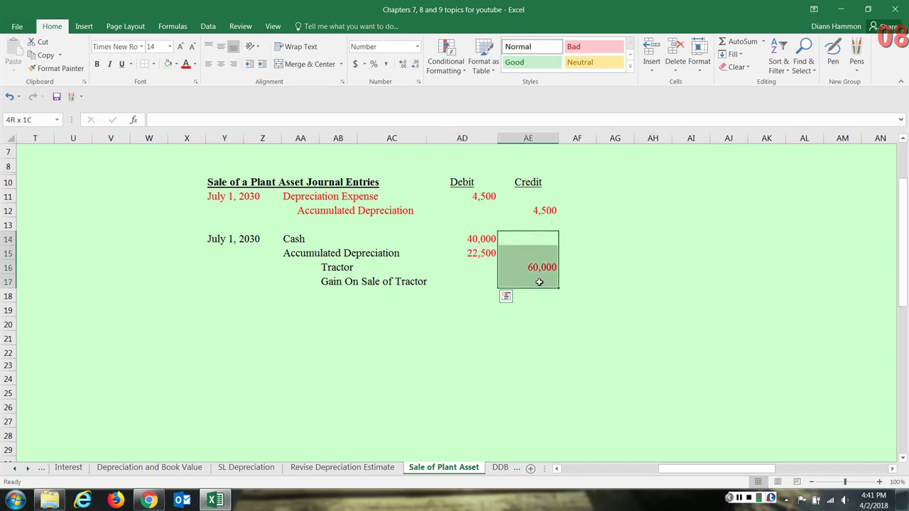
pyautogui.moveTo(484, 239); pyautogui.dragTo(493, 282)
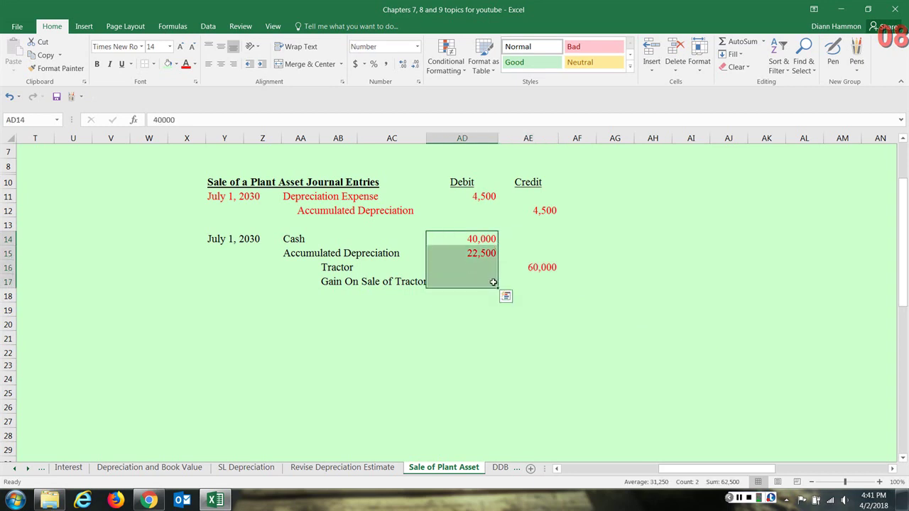
pyautogui.click(489, 239)
pyautogui.click(493, 252)
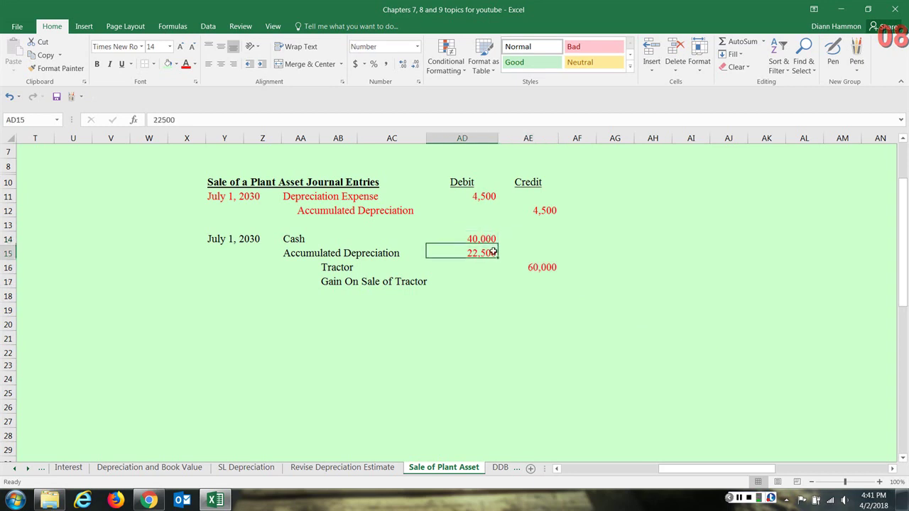
pyautogui.click(492, 296)
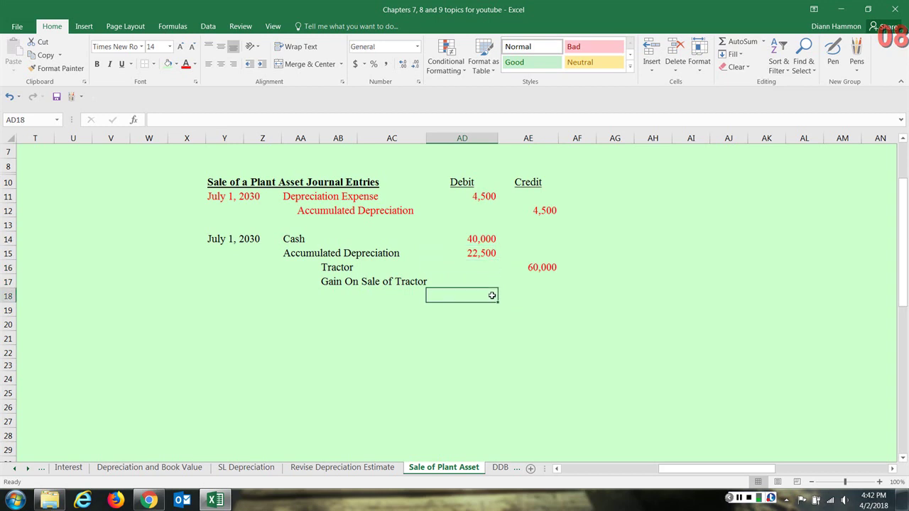
pyautogui.write('62,500')
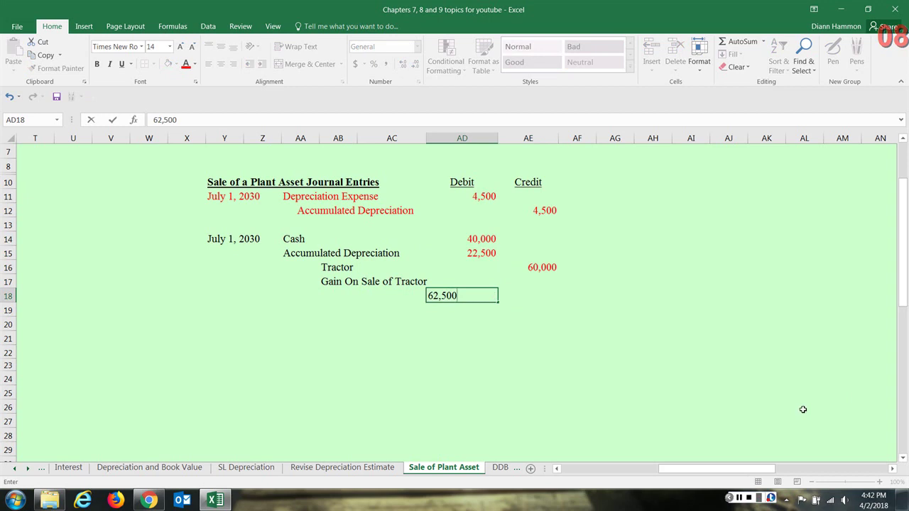
pyautogui.click(621, 373)
# Enter the 2,500 Gain On Sale of Tractor credit in AE17, discarding a mistaken 60,000 total
pyautogui.click(565, 309)
pyautogui.click(549, 295)
pyautogui.write('60,000')
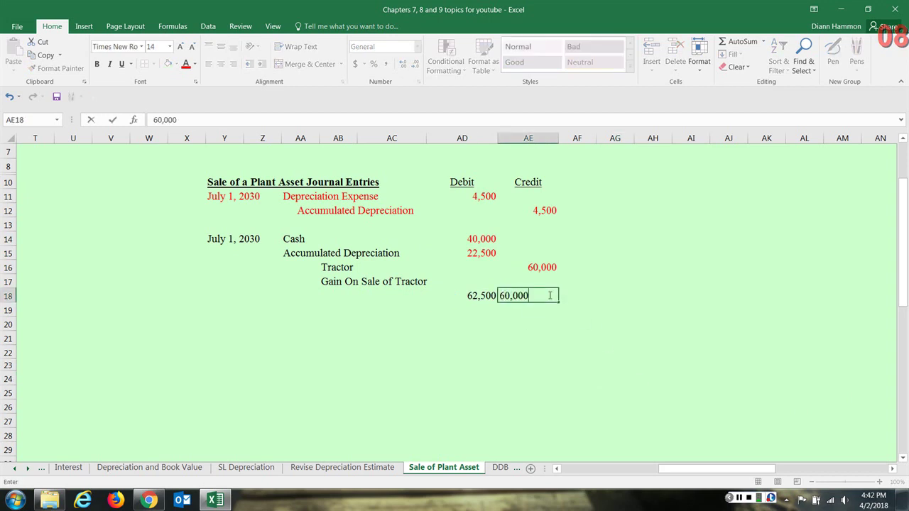
pyautogui.press('Return')
pyautogui.click(551, 296)
pyautogui.press('BackSpace')
pyautogui.click(546, 281)
pyautogui.write('2,500')
pyautogui.moveTo(613, 295); pyautogui.dragTo(650, 296)
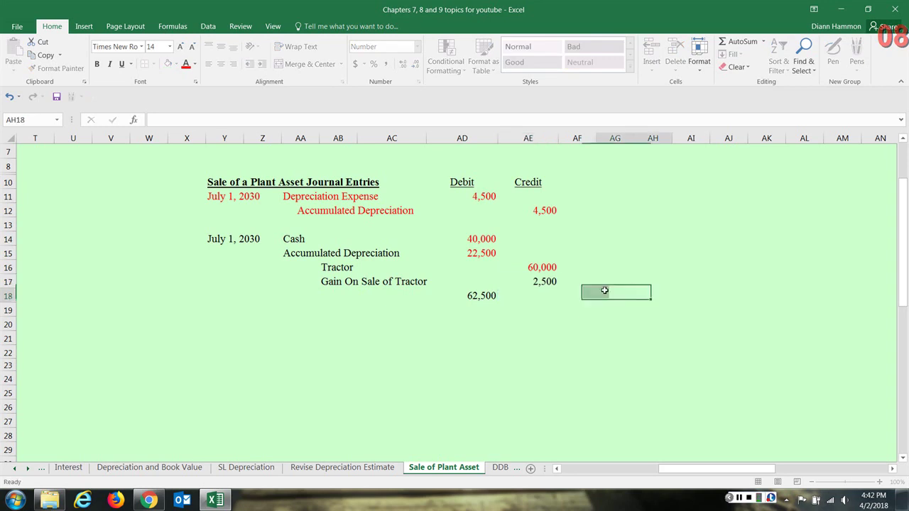
pyautogui.click(547, 281)
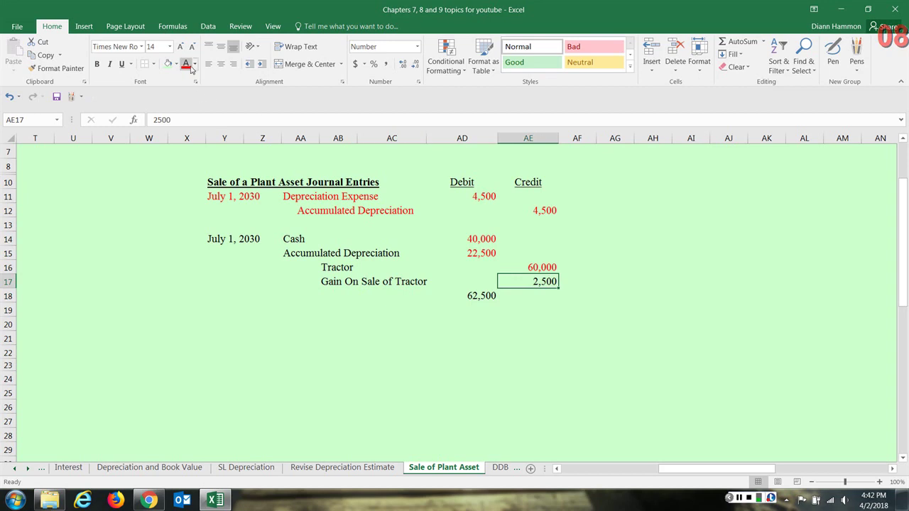
# Enter the matching 62,500 credit total in AE18
pyautogui.click(541, 298)
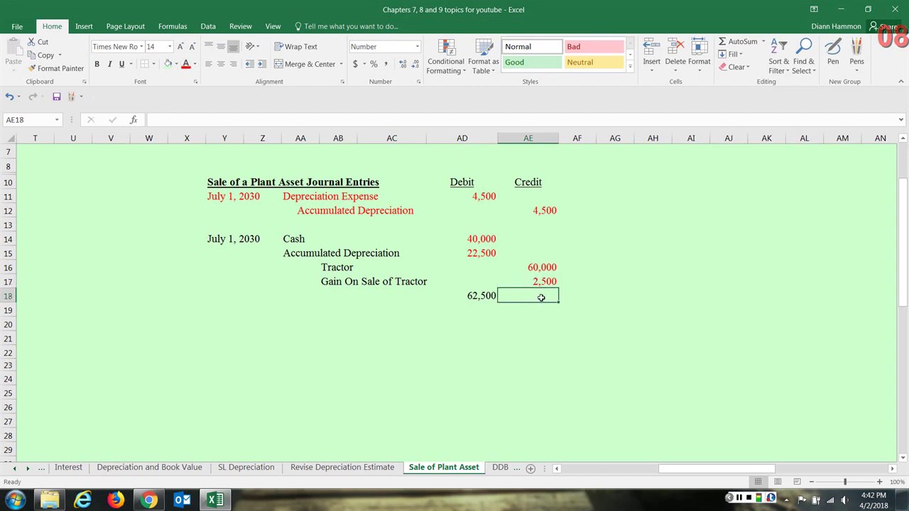
pyautogui.write('62,5000')
pyautogui.press('BackSpace')
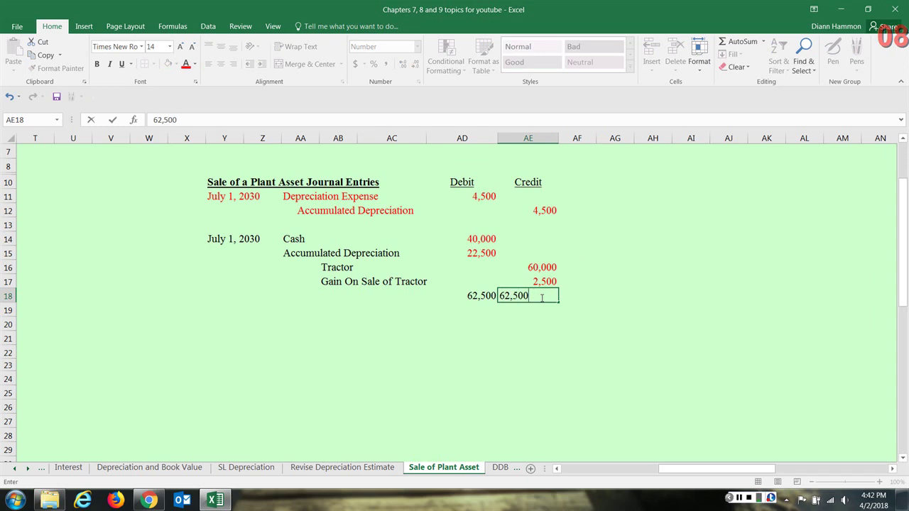
pyautogui.click(639, 336)
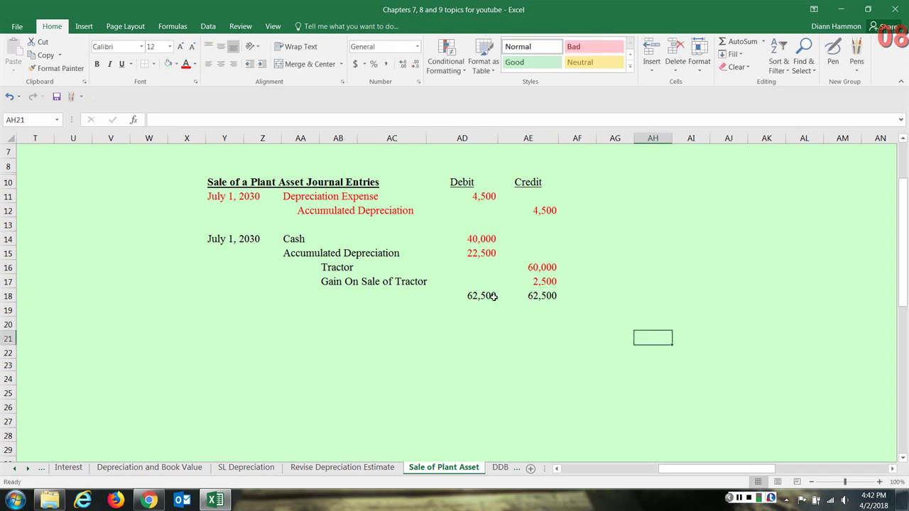
# Clear both 62,500 totals in AD18:AE18 with Clear Contents
pyautogui.click(544, 281)
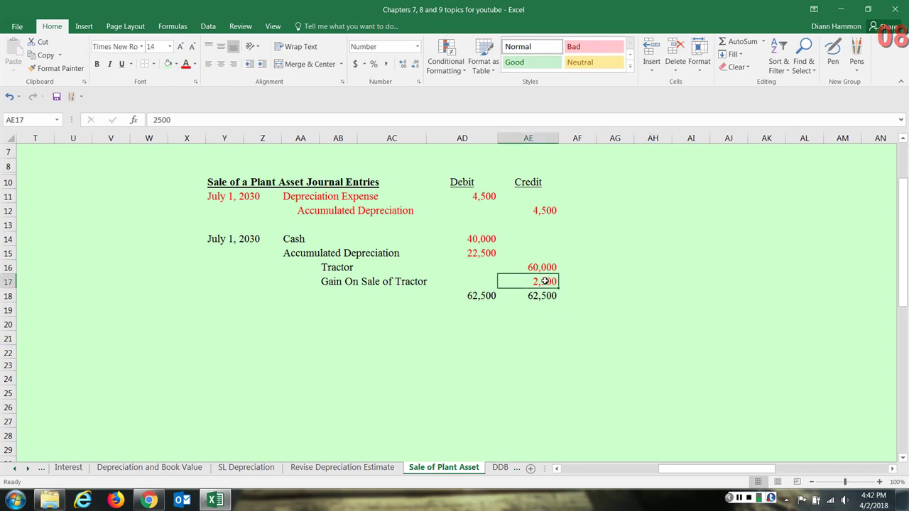
pyautogui.moveTo(477, 299); pyautogui.dragTo(548, 300)
pyautogui.rightClick(541, 296)
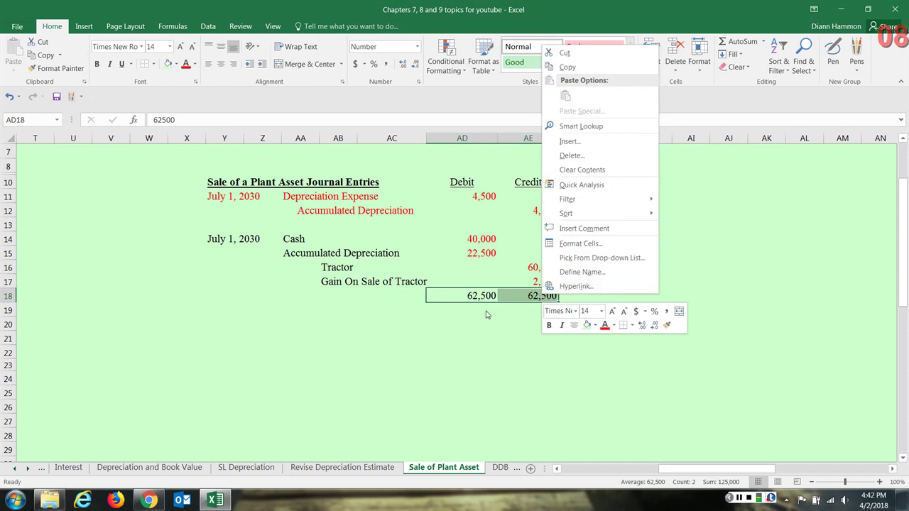
pyautogui.press('Escape')
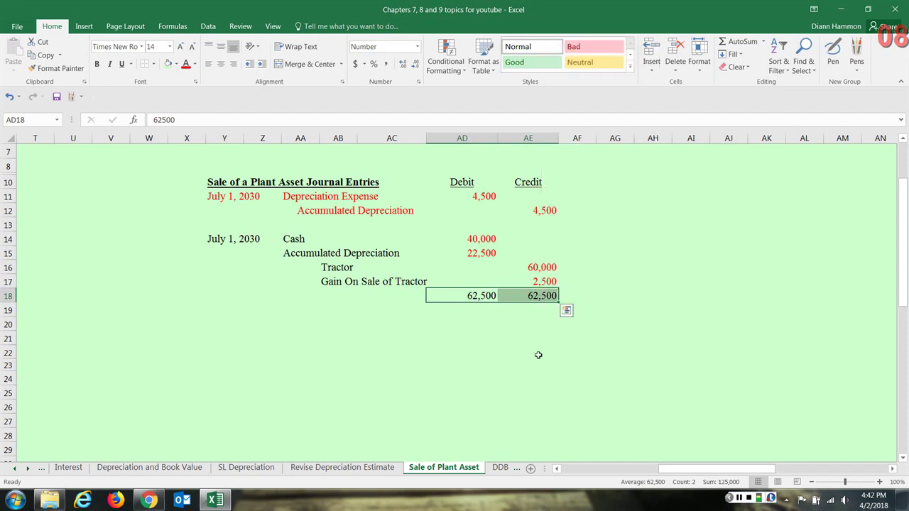
pyautogui.rightClick(508, 296)
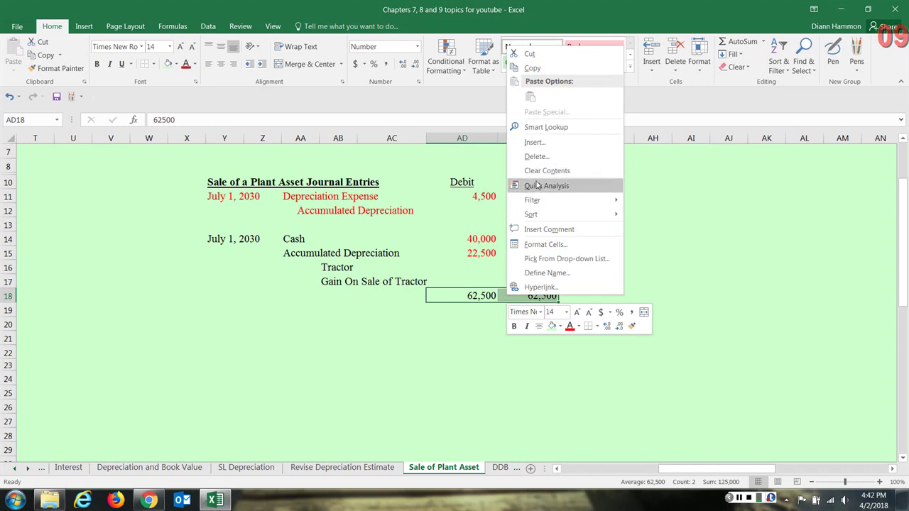
pyautogui.click(539, 171)
pyautogui.click(627, 316)
pyautogui.click(547, 271)
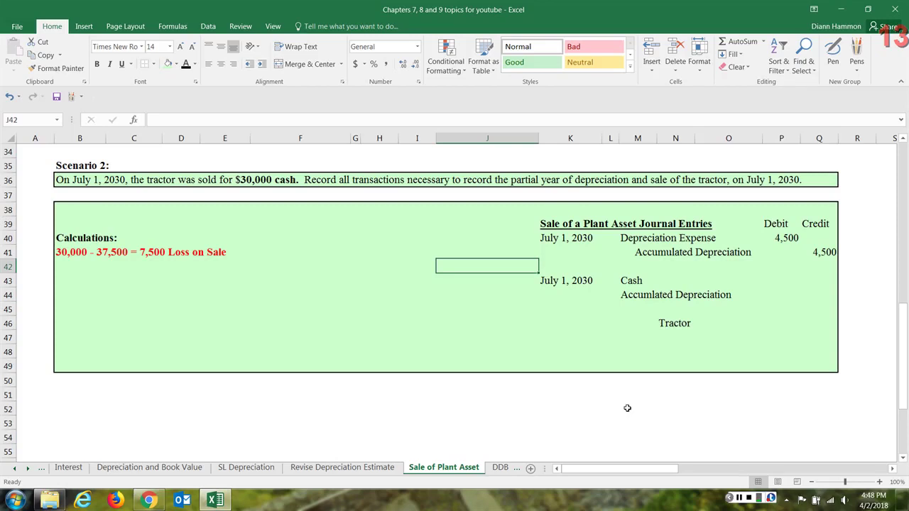
# Enter Scenario 2's 30,000 - 37,500 = 7,500 loss calculation and its 4,500 depreciation entry
pyautogui.click(738, 499)
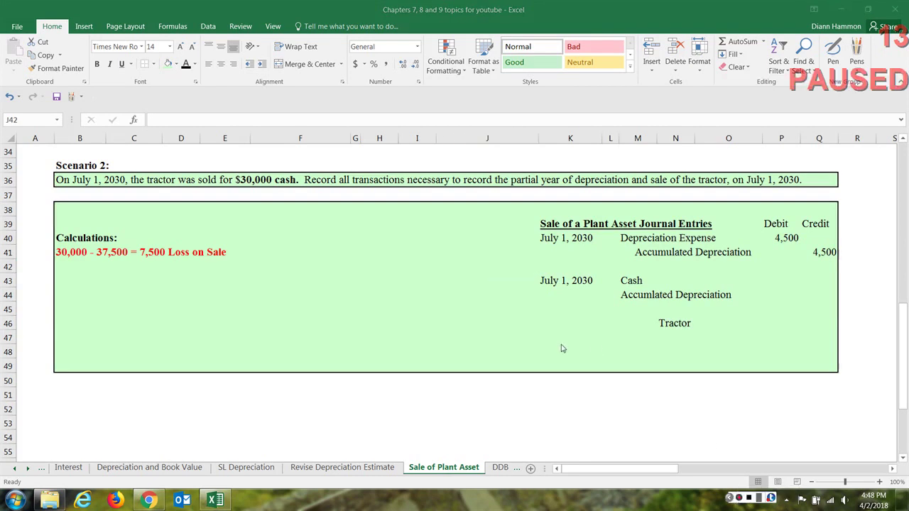
pyautogui.click(738, 499)
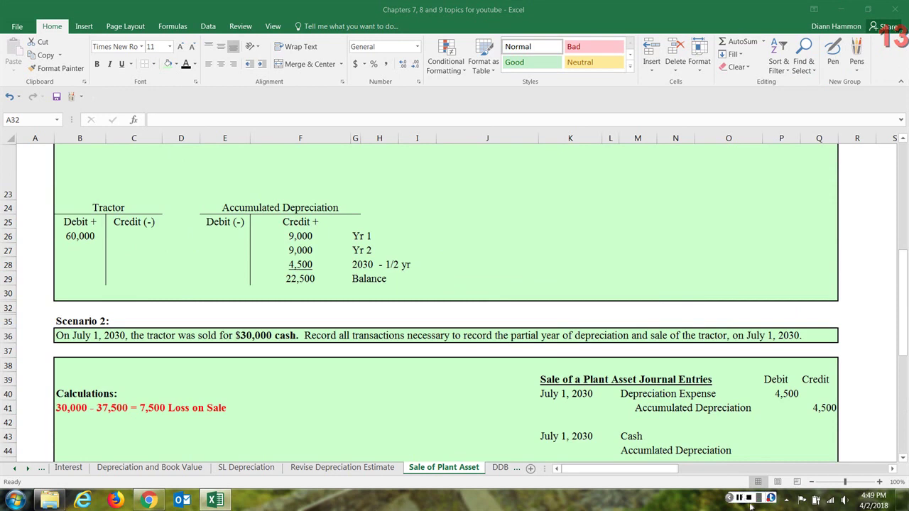
pyautogui.click(739, 497)
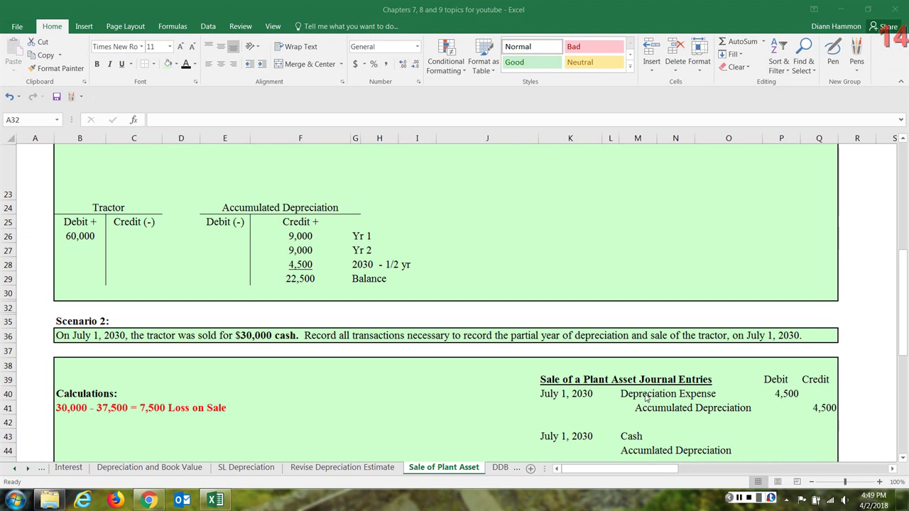
pyautogui.hotkey('shift', 'space')
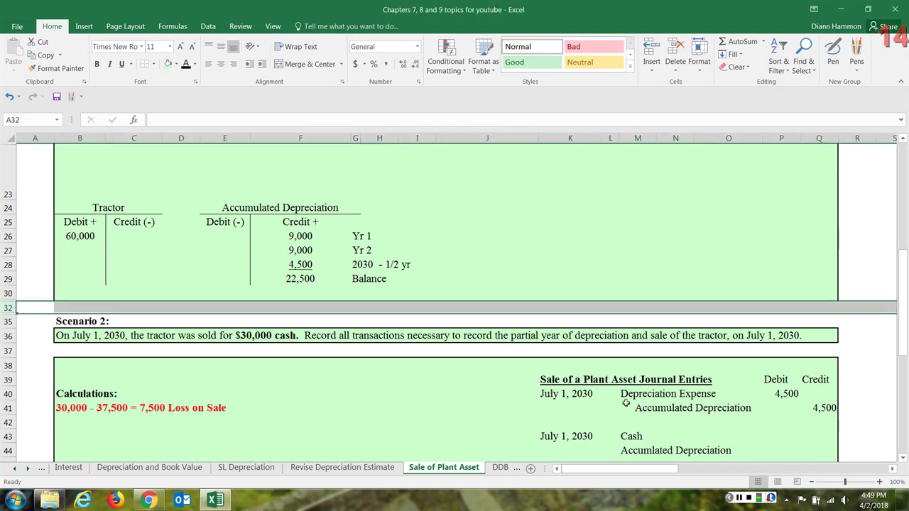
# Colour Scenario 2's 4,500 depreciation entry in K40:Q41 red
pyautogui.click(546, 394)
pyautogui.moveTo(546, 394); pyautogui.dragTo(827, 410)
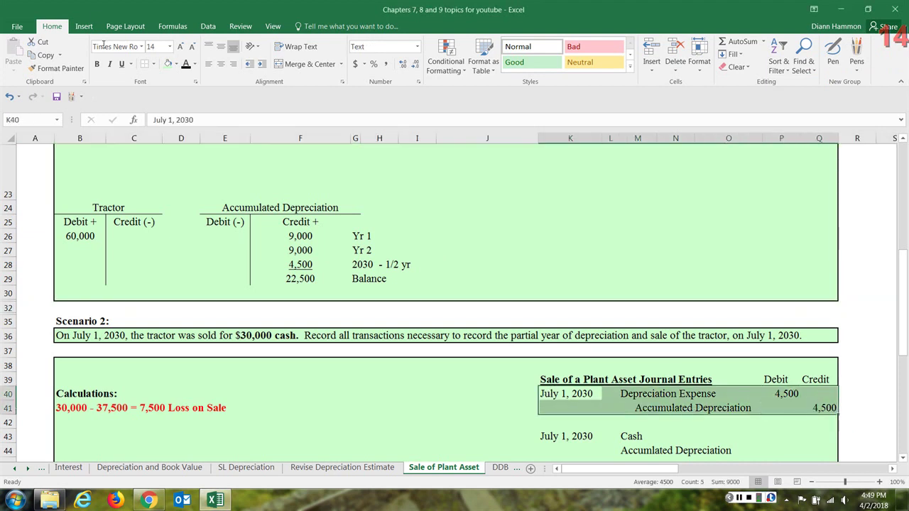
pyautogui.click(194, 64)
pyautogui.click(194, 166)
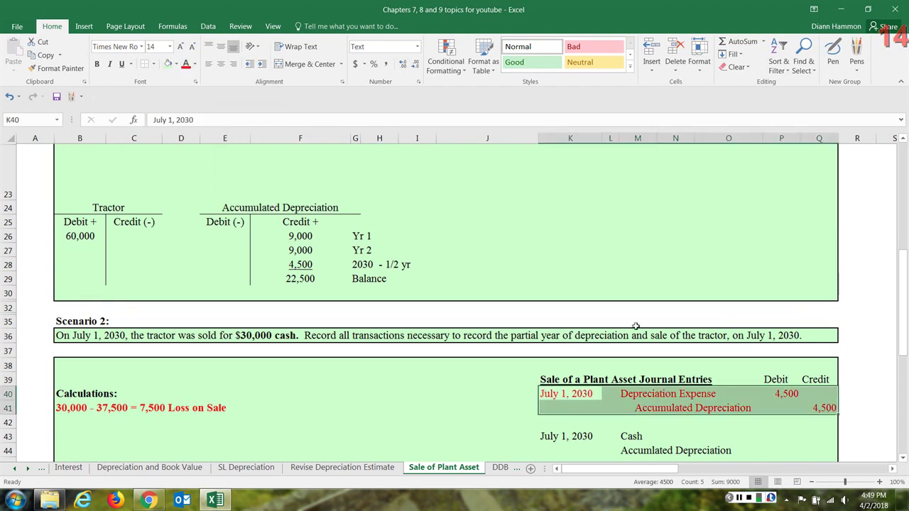
pyautogui.click(404, 306)
pyautogui.click(304, 282)
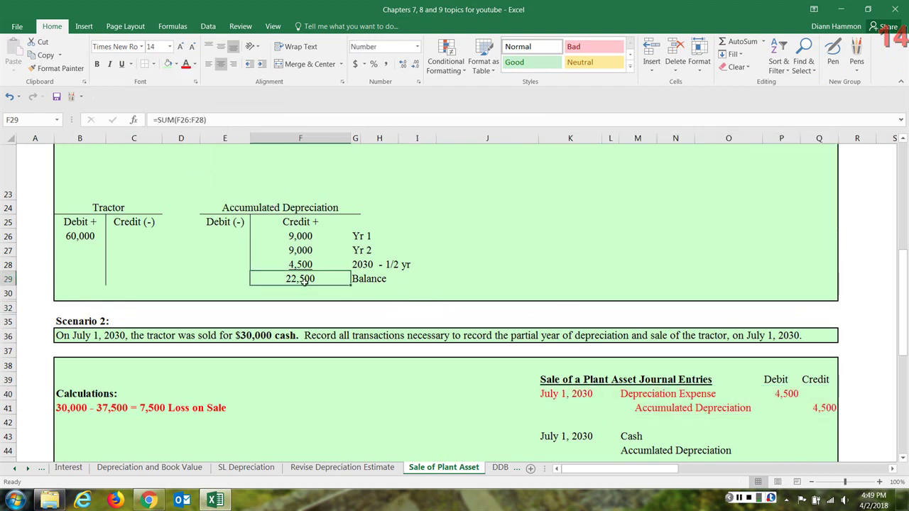
pyautogui.click(230, 275)
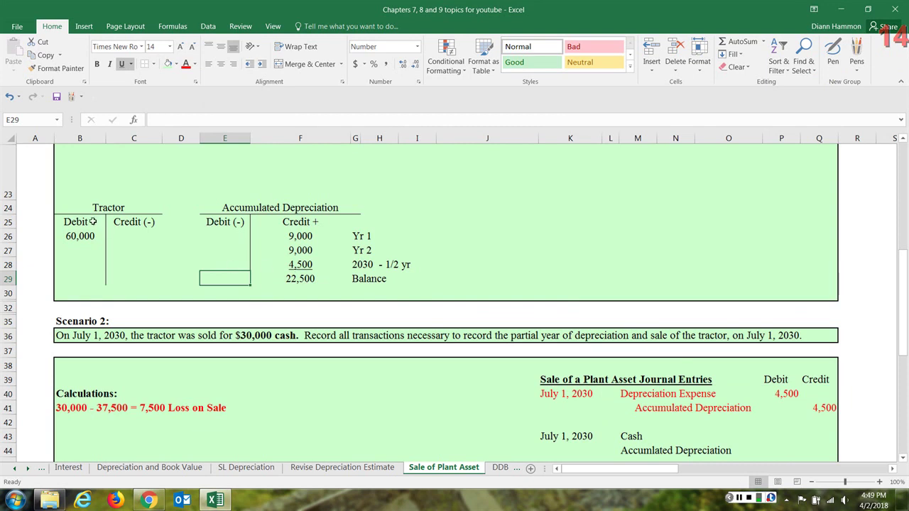
pyautogui.click(127, 238)
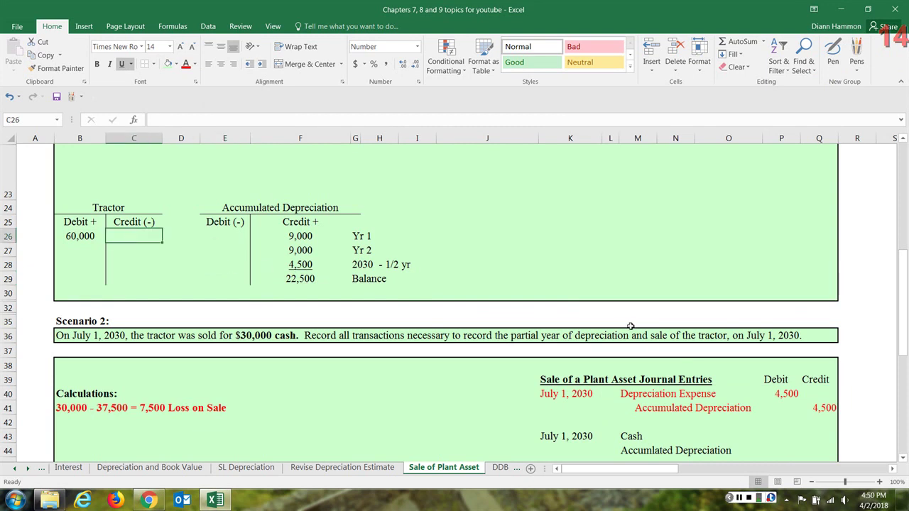
pyautogui.moveTo(903, 339); pyautogui.dragTo(905, 345)
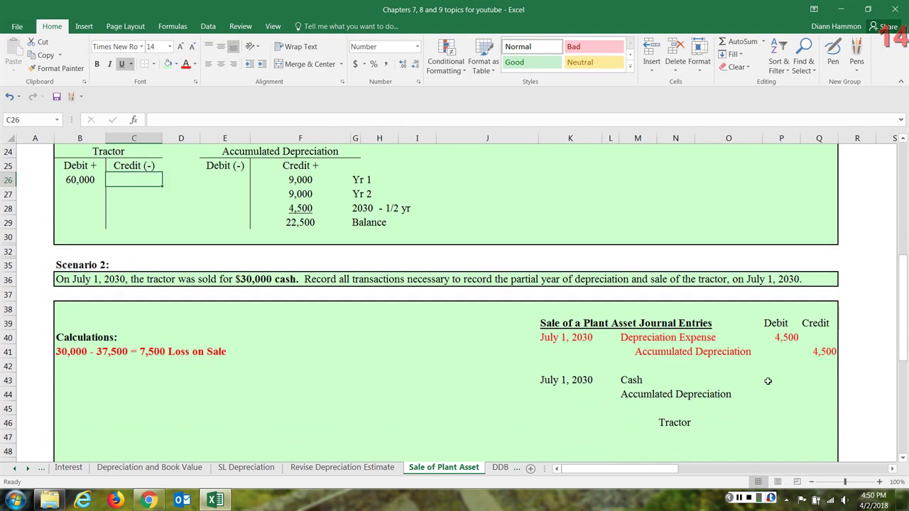
# Debit Cash 30,000 in P43 and Accumulated Depreciation 22,500 in P44
pyautogui.click(782, 379)
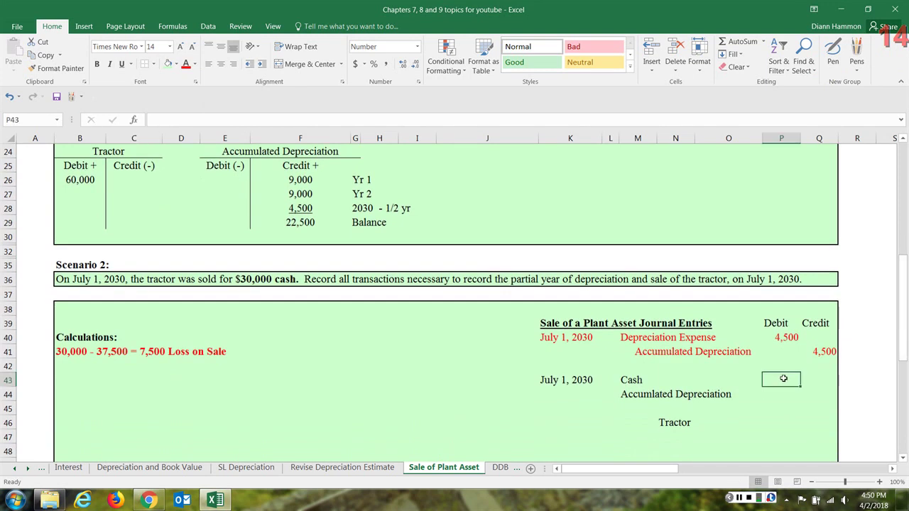
pyautogui.write('30,000')
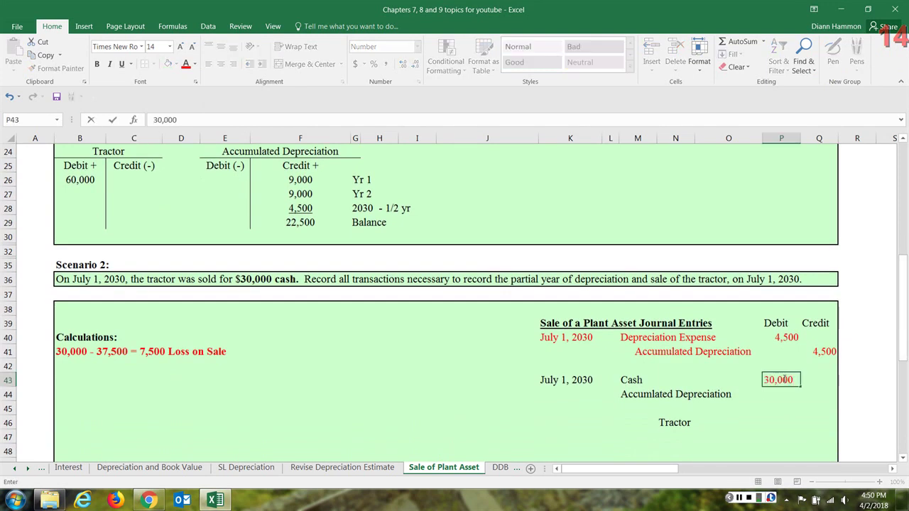
pyautogui.click(781, 392)
pyautogui.write('2')
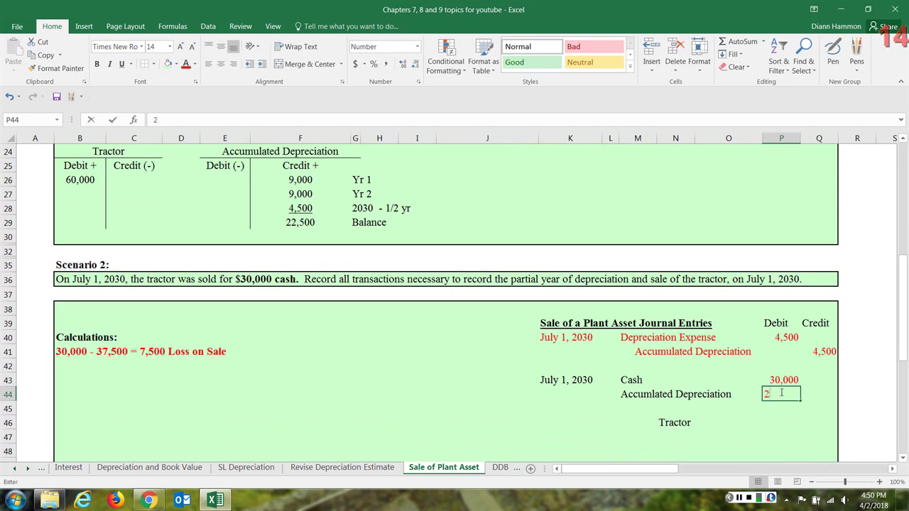
pyautogui.write('2,500')
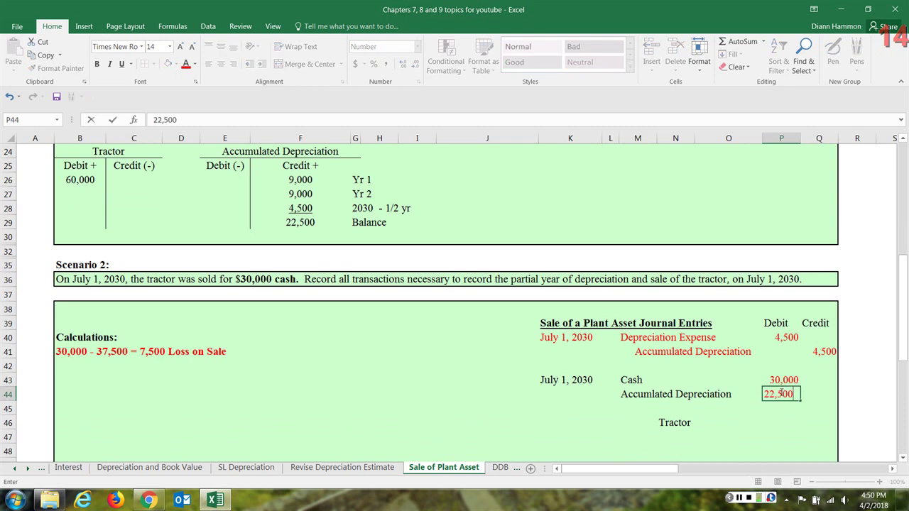
pyautogui.click(827, 423)
pyautogui.moveTo(654, 415); pyautogui.dragTo(807, 404)
pyautogui.click(810, 405)
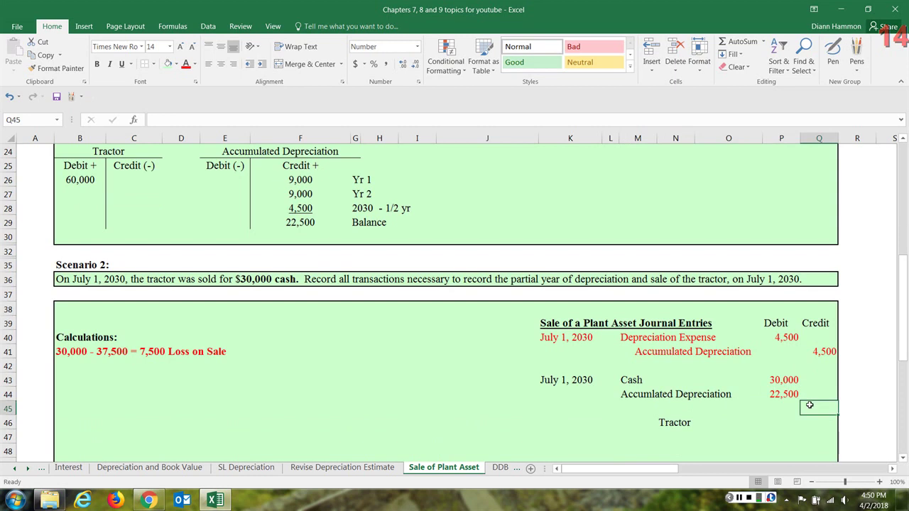
# Credit Tractor 60,000 in Q46, colour that line red, and check the debit sum
pyautogui.click(821, 424)
pyautogui.write('60,000')
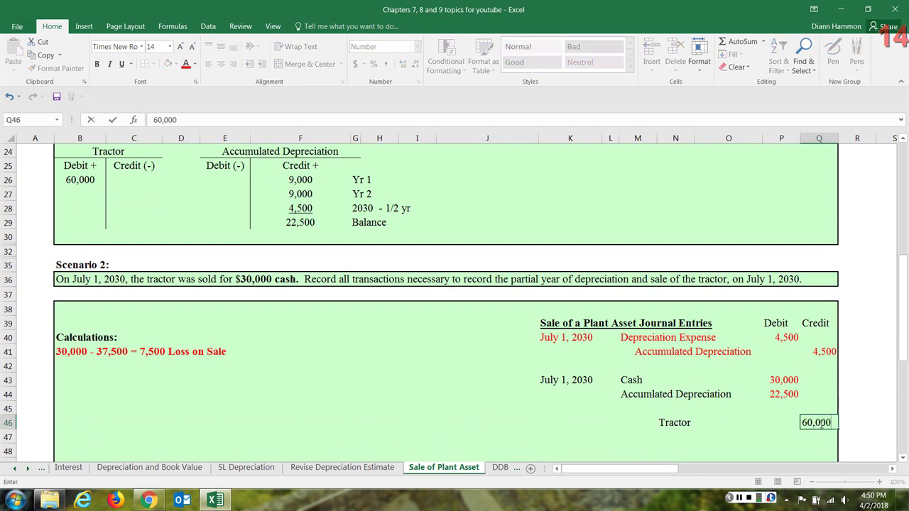
pyautogui.press('Return')
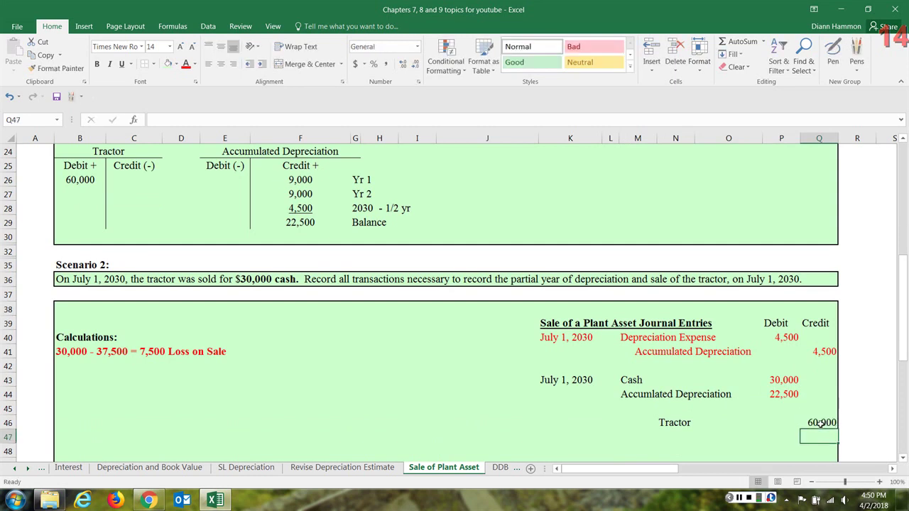
pyautogui.moveTo(662, 424); pyautogui.dragTo(818, 422)
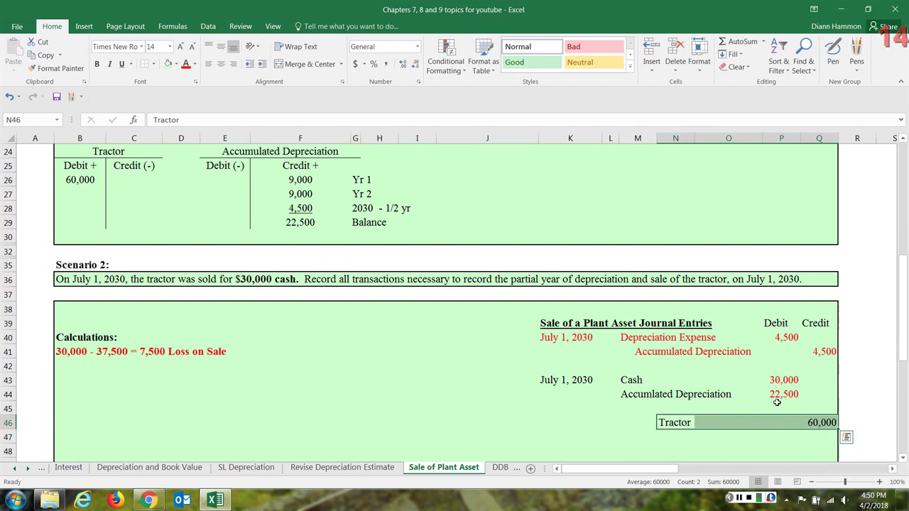
pyautogui.click(186, 64)
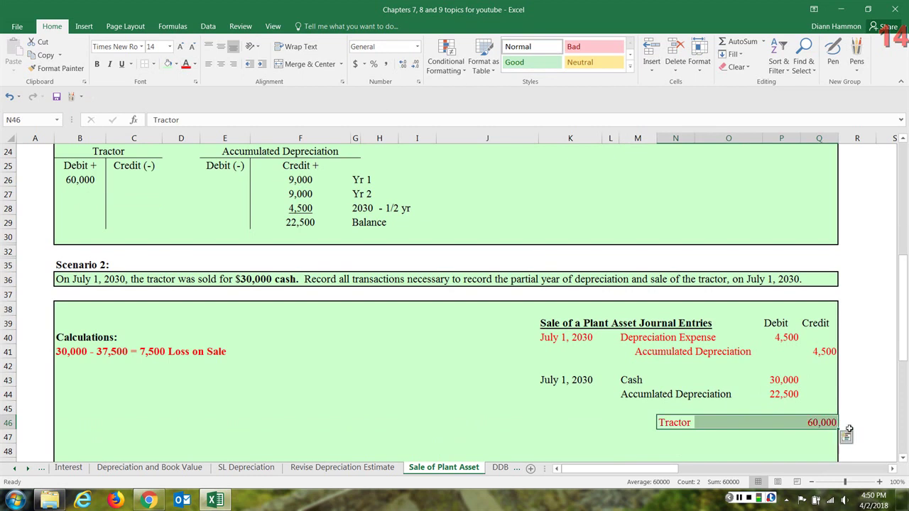
pyautogui.click(777, 383)
pyautogui.moveTo(775, 384); pyautogui.dragTo(780, 451)
pyautogui.click(785, 448)
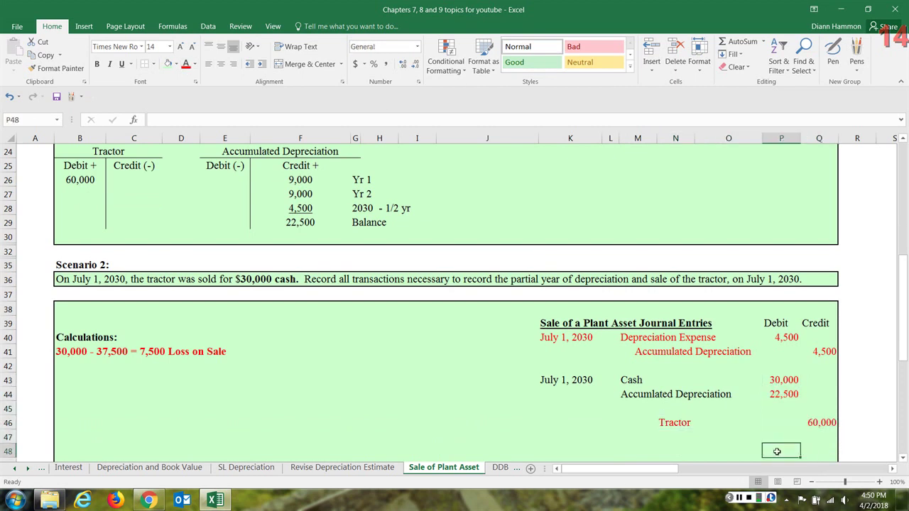
pyautogui.write('52,500')
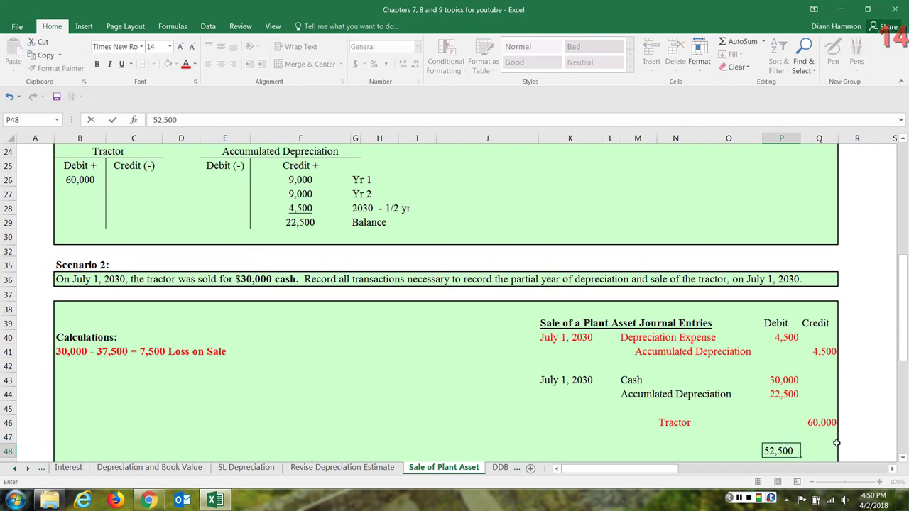
pyautogui.click(821, 448)
pyautogui.write('6')
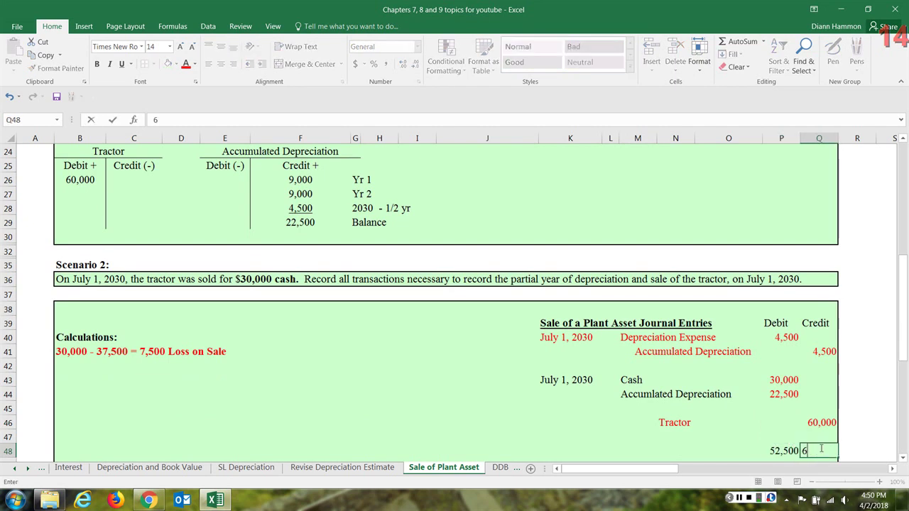
pyautogui.write('0,000')
pyautogui.click(765, 429)
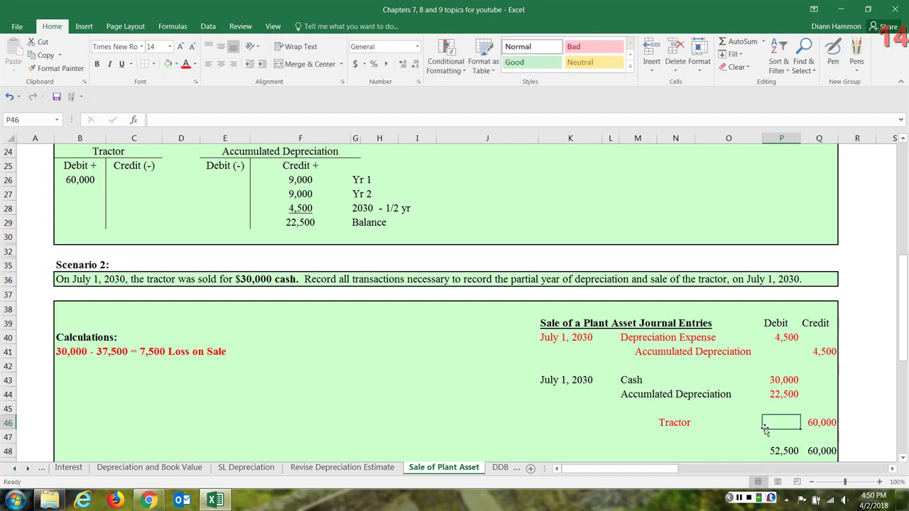
pyautogui.click(785, 409)
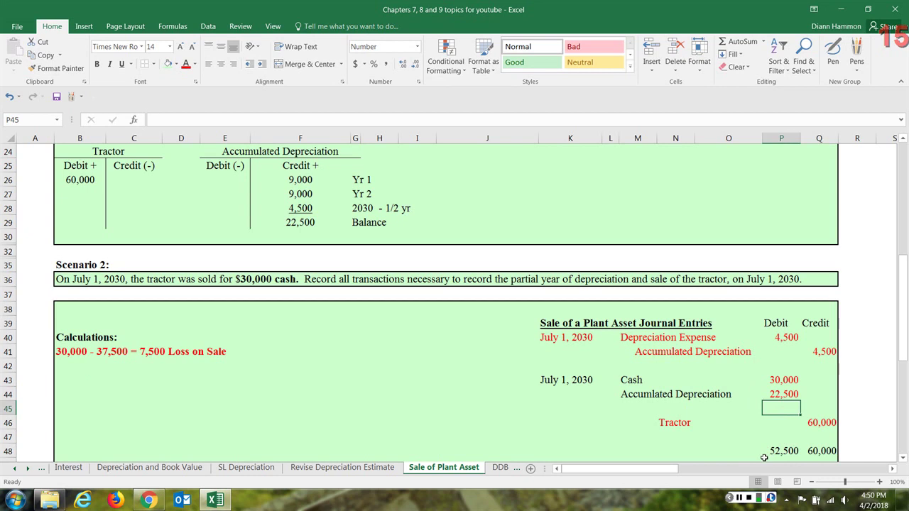
pyautogui.moveTo(765, 455); pyautogui.dragTo(824, 451)
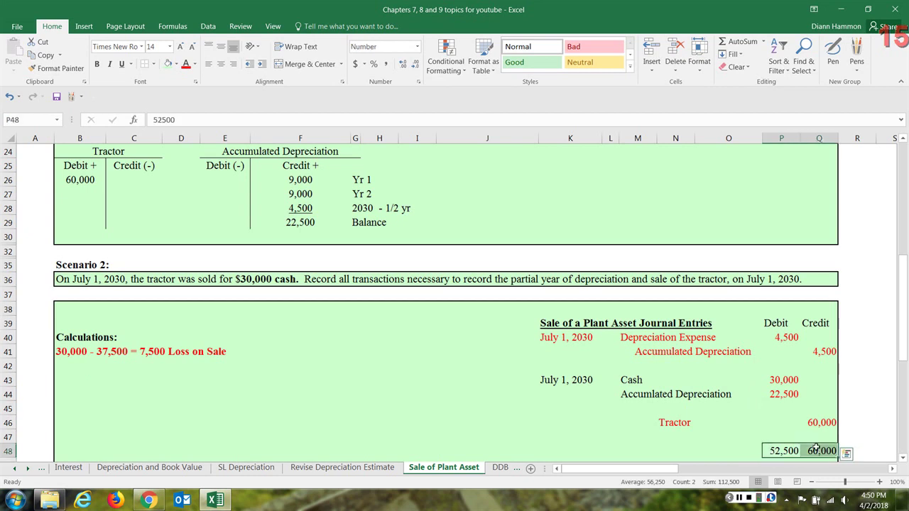
pyautogui.rightClick(816, 449)
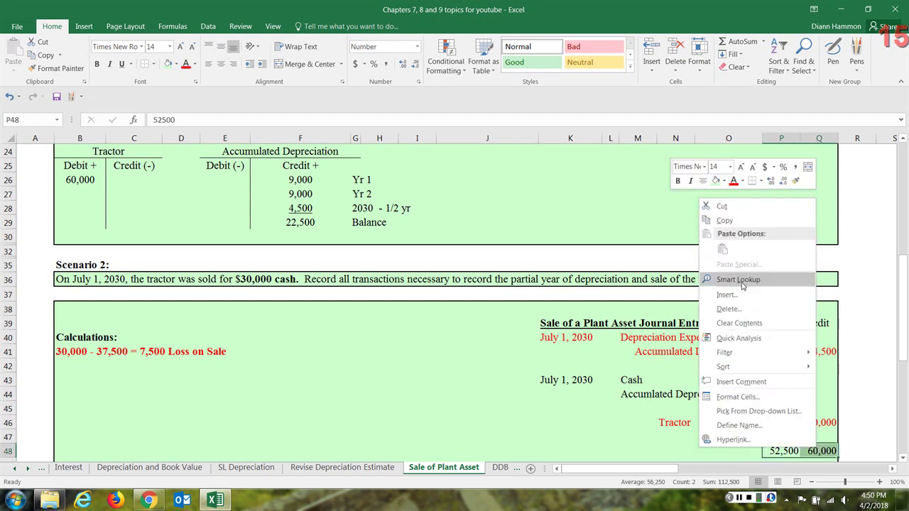
pyautogui.click(745, 323)
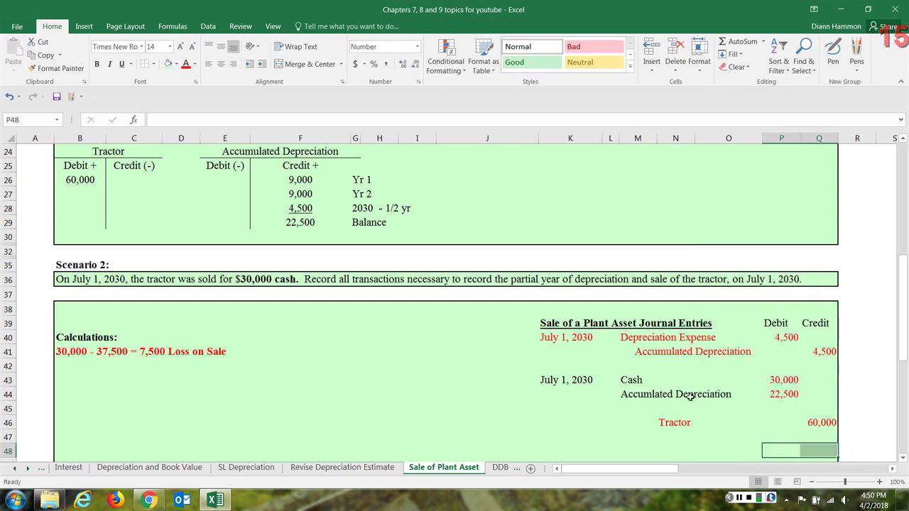
pyautogui.click(641, 402)
# Enter a 'Loss on Sale' line in M45 with a 7,500 debit in P45, balancing the entry at 60,000
pyautogui.write('Loss on Sale')
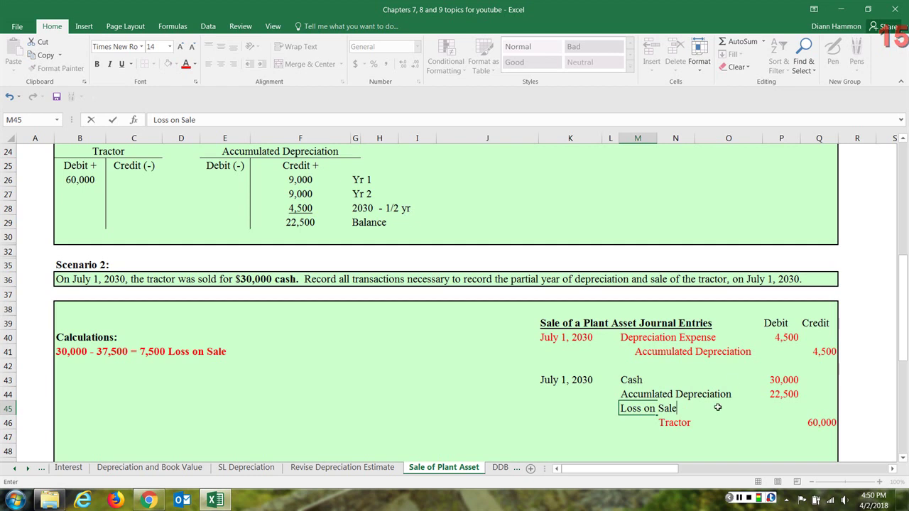
pyautogui.click(783, 409)
pyautogui.write('75')
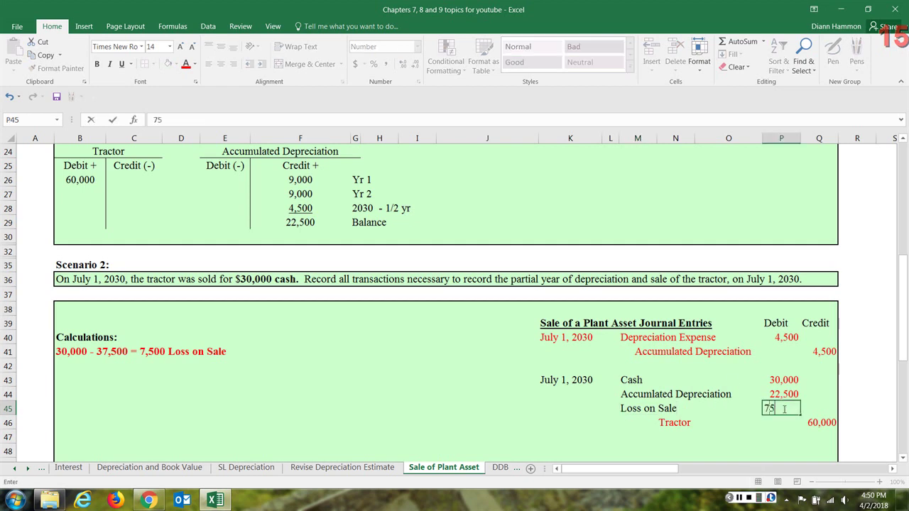
pyautogui.press('BackSpace')
pyautogui.write(',500')
pyautogui.click(632, 407)
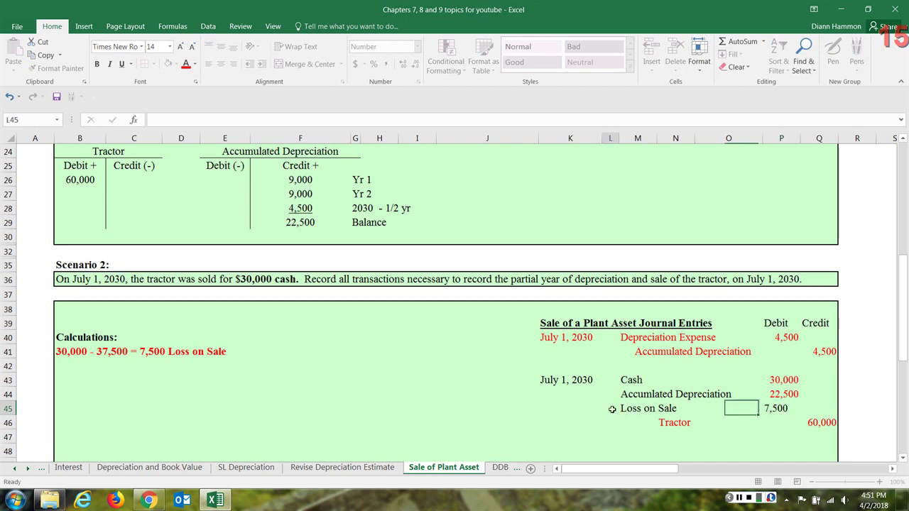
pyautogui.click(776, 406)
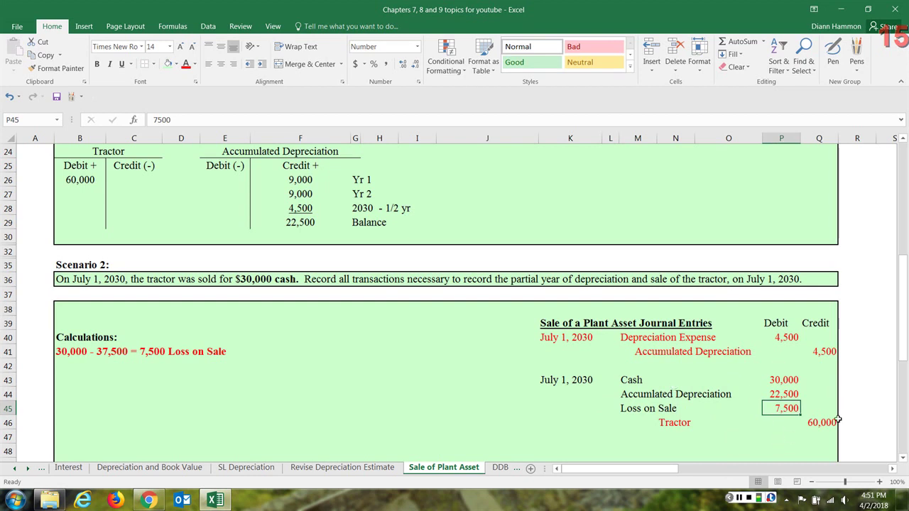
pyautogui.moveTo(904, 331); pyautogui.dragTo(904, 351)
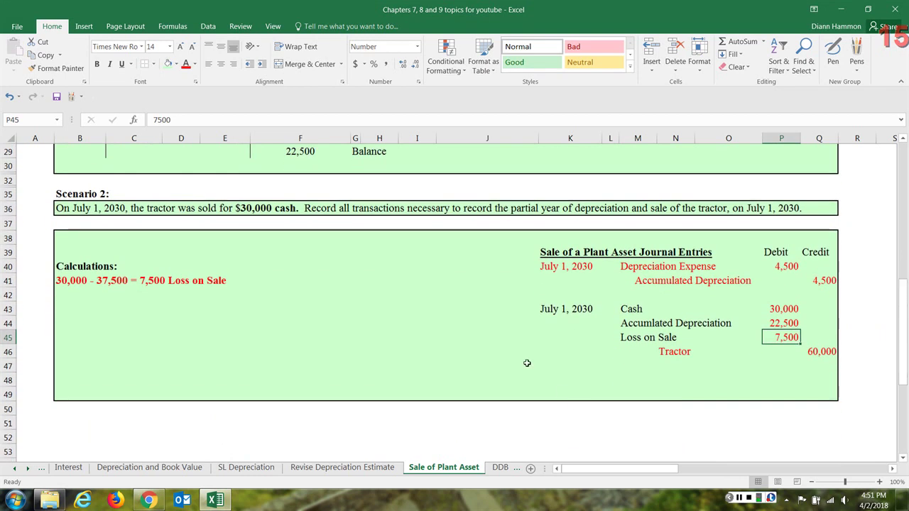